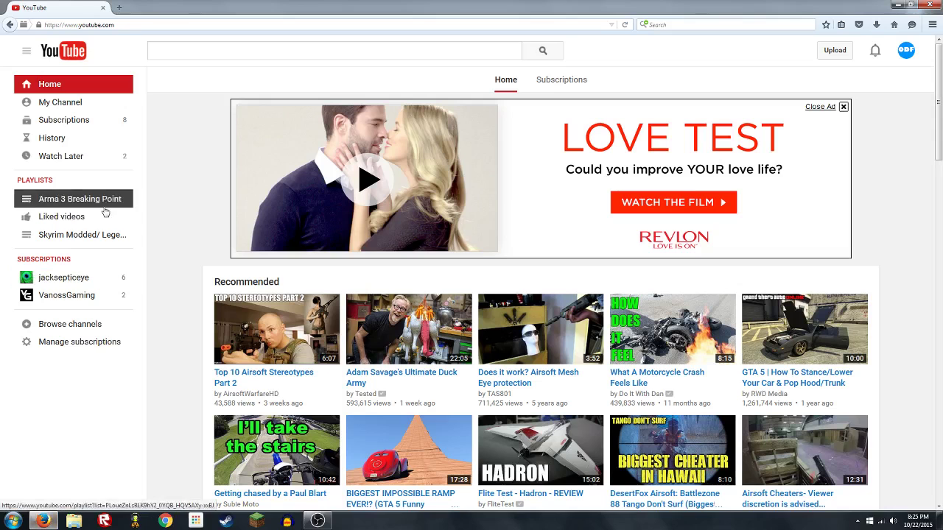
In a new browser tab, search Google for "steam skin".
click(126, 7)
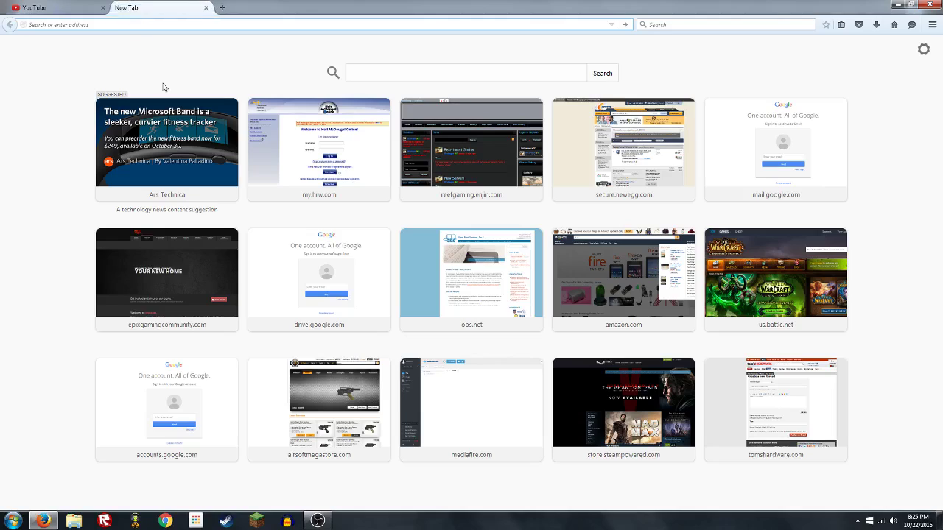
text(google.com)
key(Return)
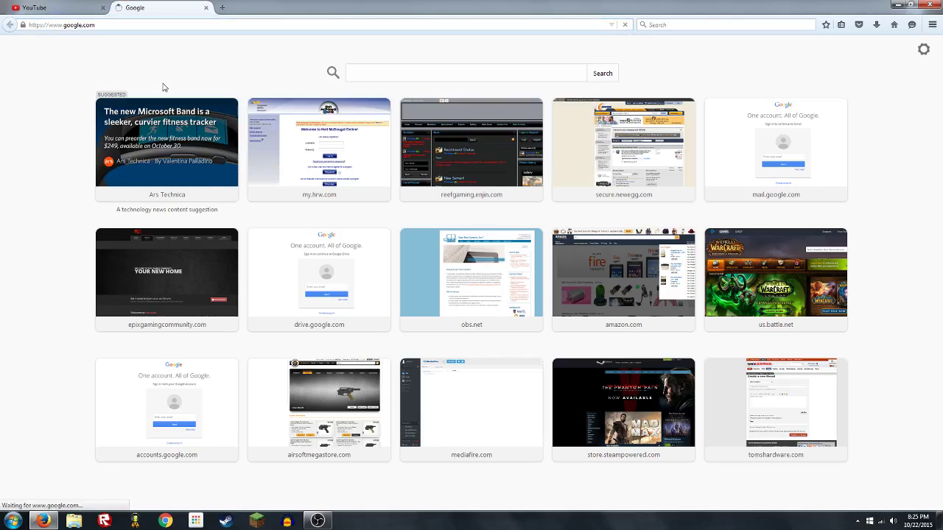
text(st)
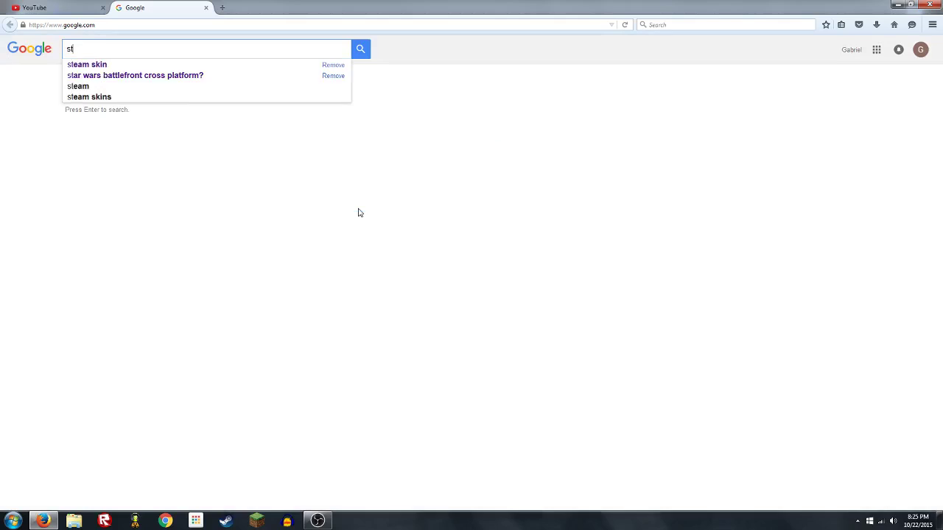
text(eam skin)
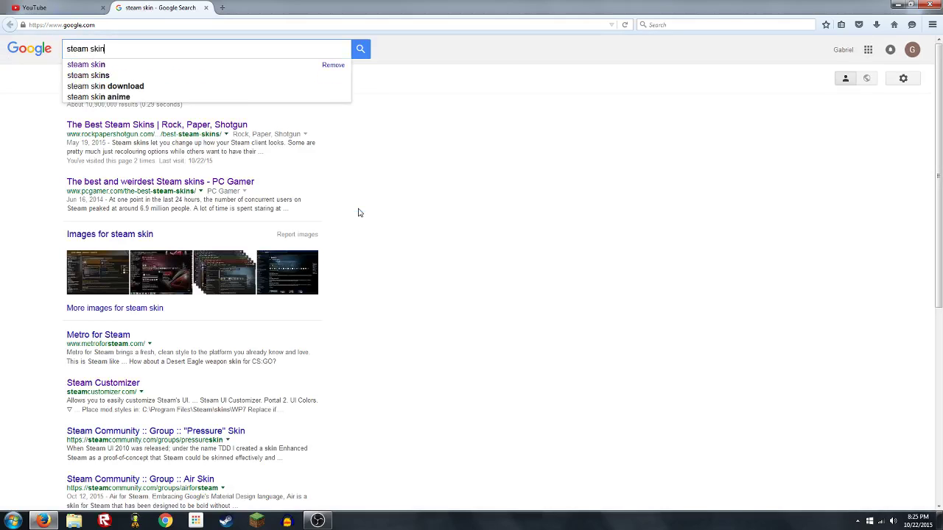
key(Return)
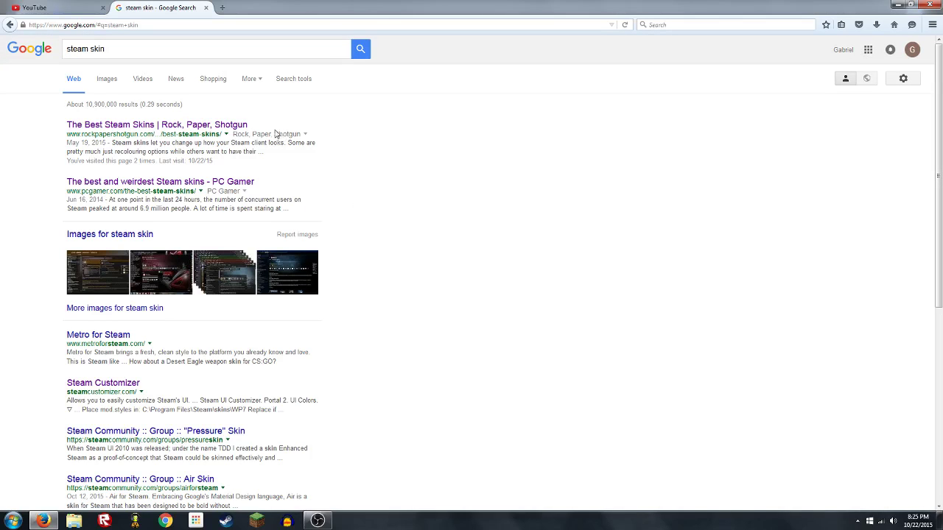
Open the Rock, Paper, Shotgun best Steam skins article and follow its Air download link.
click(230, 130)
scroll(230, 133, down, 2)
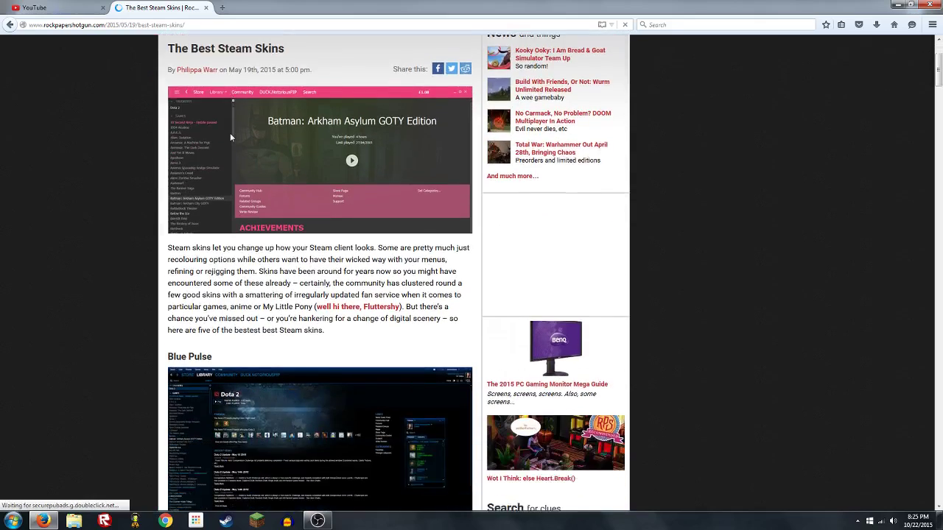
scroll(230, 135, down, 6)
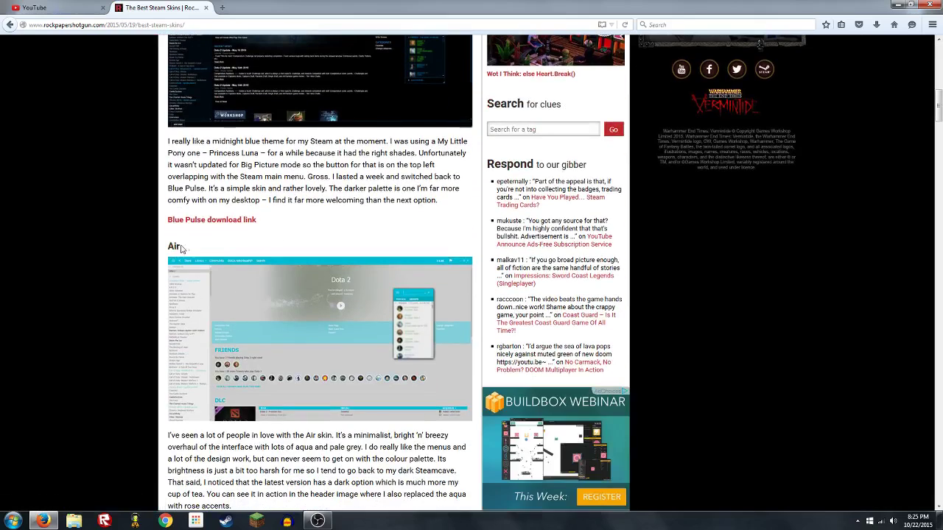
scroll(231, 248, down, 2)
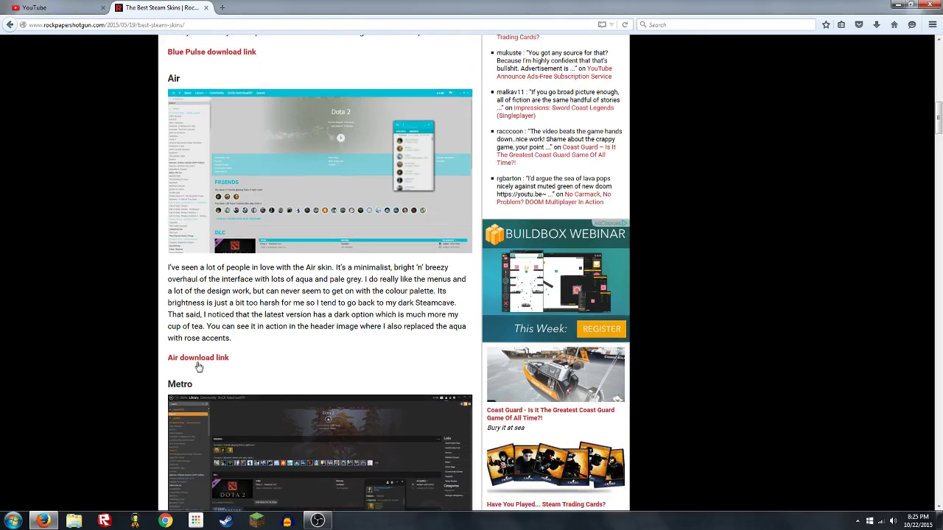
click(211, 358)
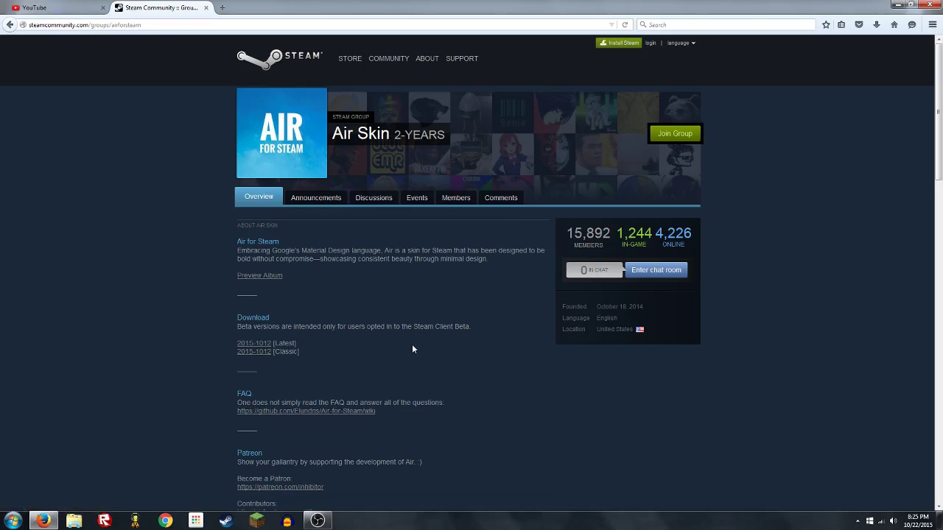
Open the 2015-1012 release announcement on the Air Skin group page.
triple_click(272, 325)
click(242, 333)
click(255, 343)
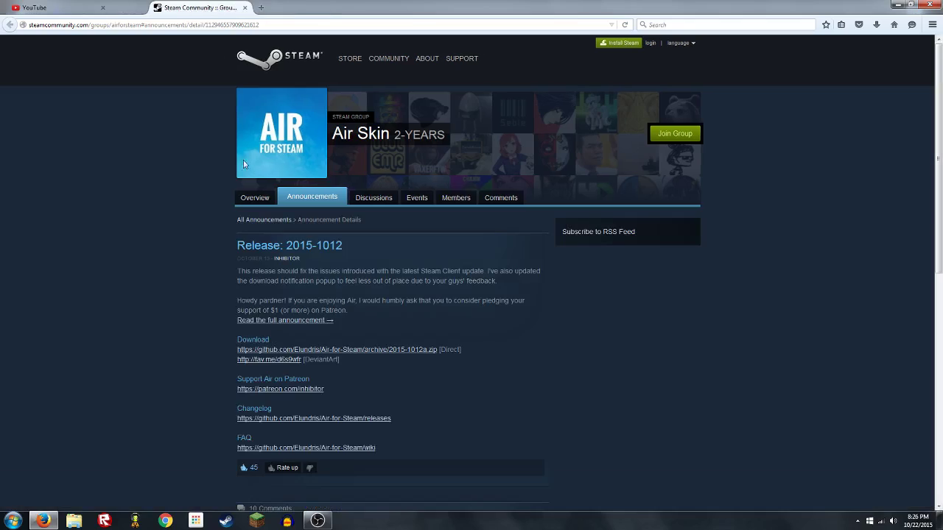
Download Air-for-Steam-2015-1012a.zip and drag it from the downloads list onto the desktop.
click(333, 349)
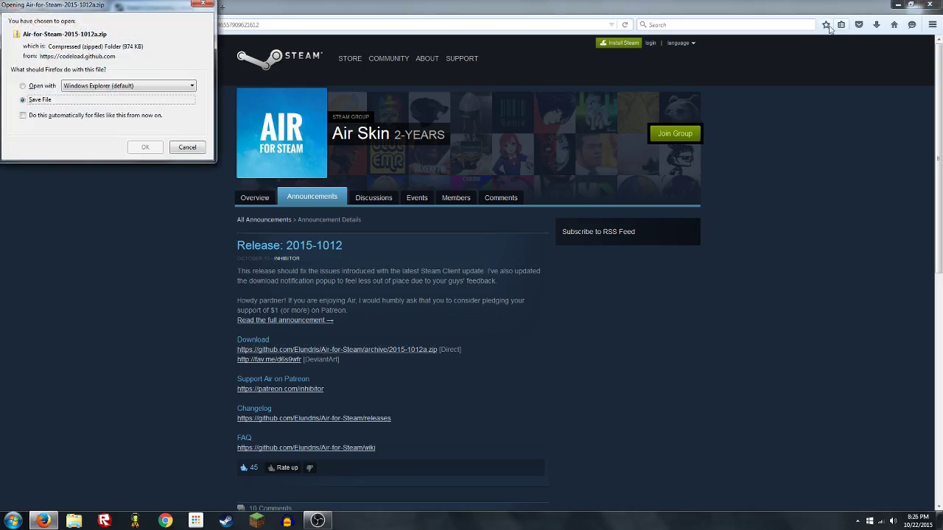
click(132, 146)
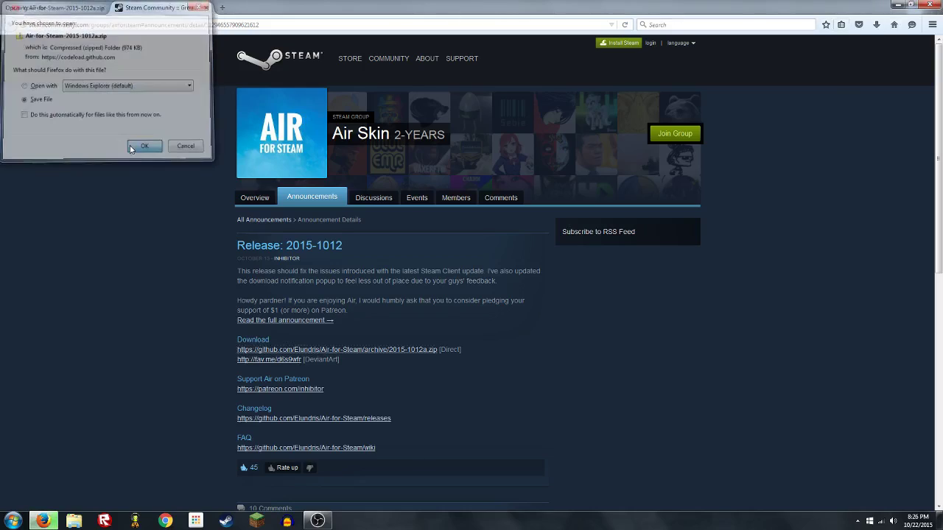
click(876, 30)
drag(751, 58, 228, 350)
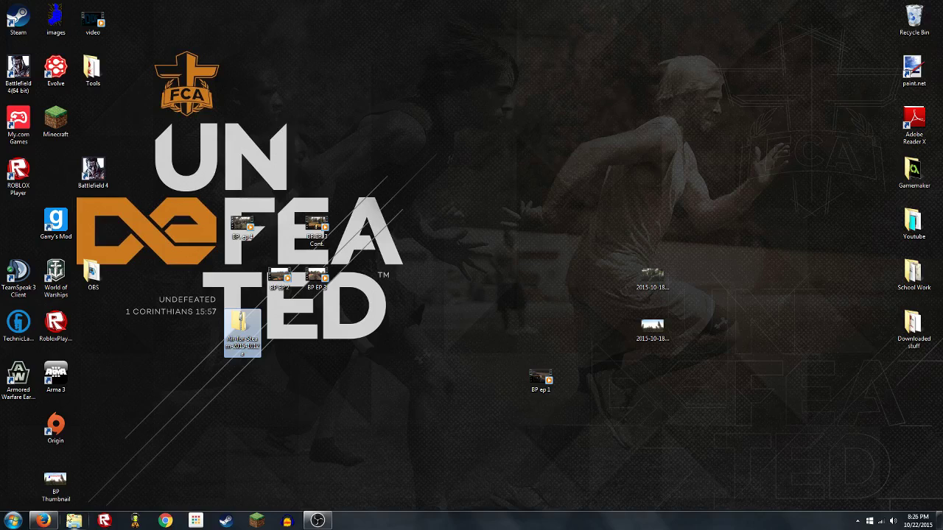
Browse Local Disk (C:) in Explorer, selecting Program Files (x86) and then Program Files.
click(75, 521)
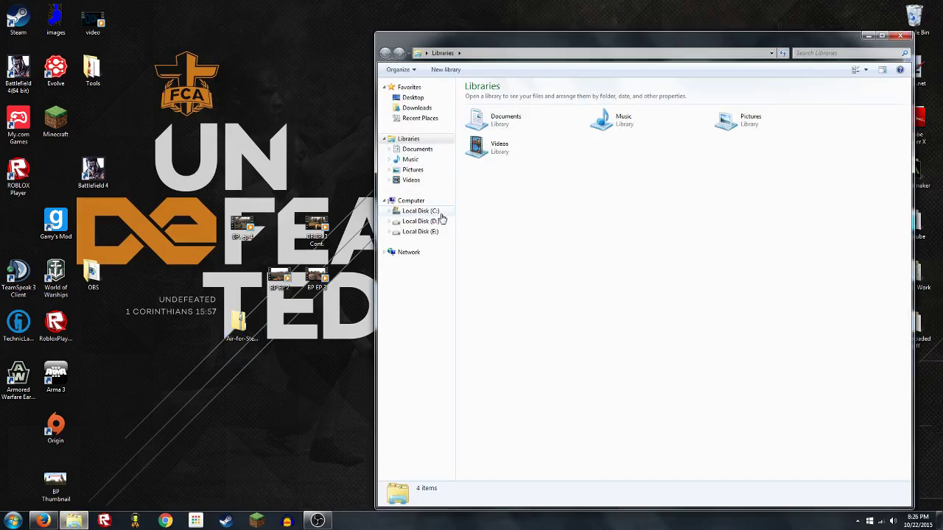
click(424, 211)
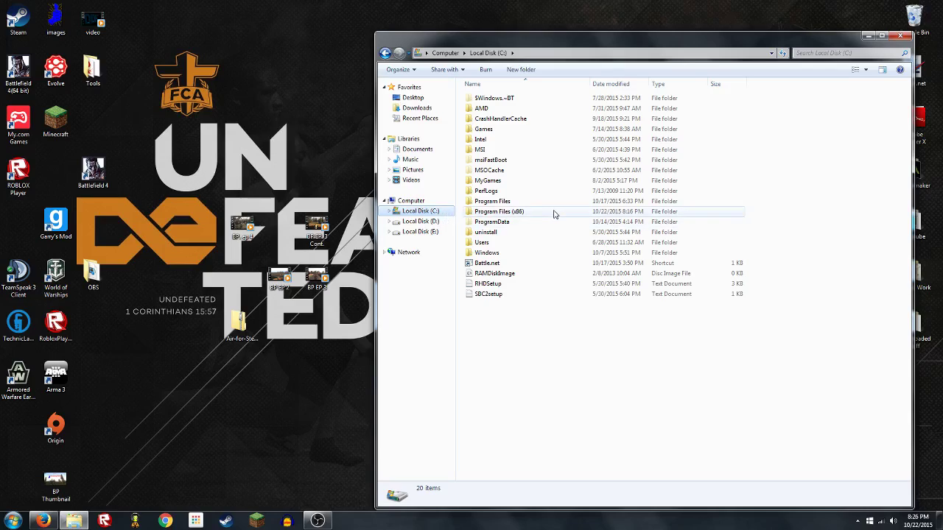
click(691, 213)
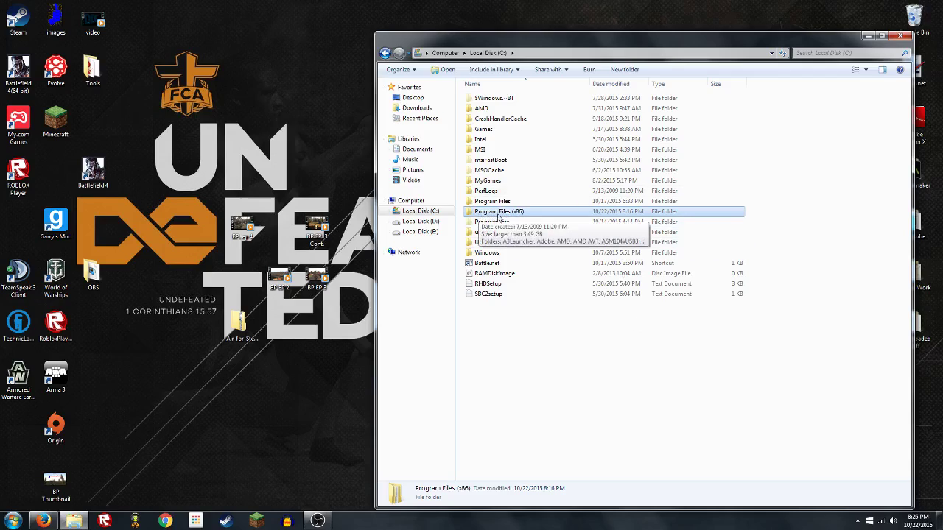
click(496, 202)
Look through Control Panel's Hardware and Sound and System information pages.
click(13, 521)
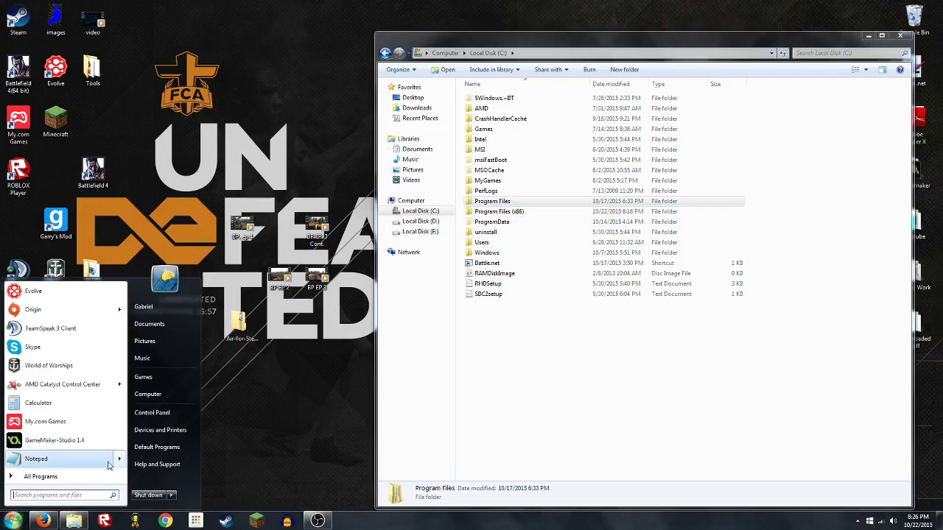
right_click(180, 415)
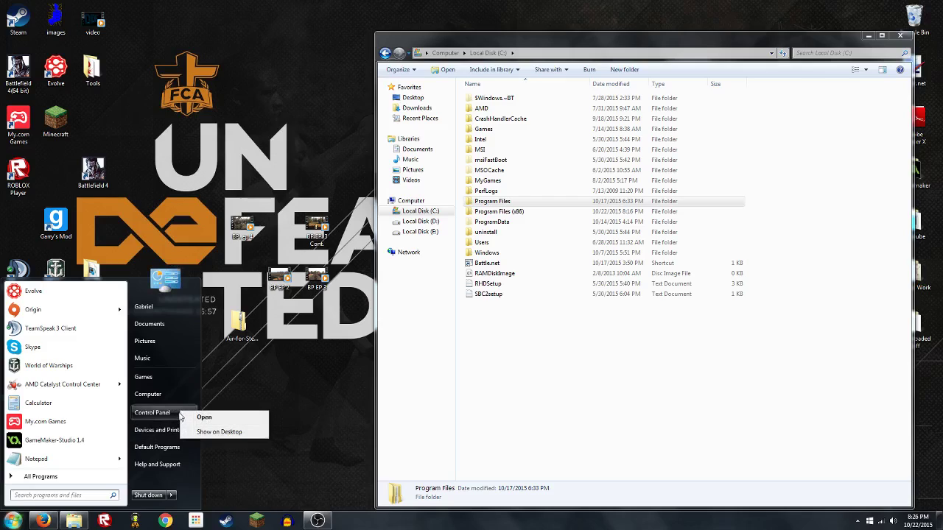
click(166, 413)
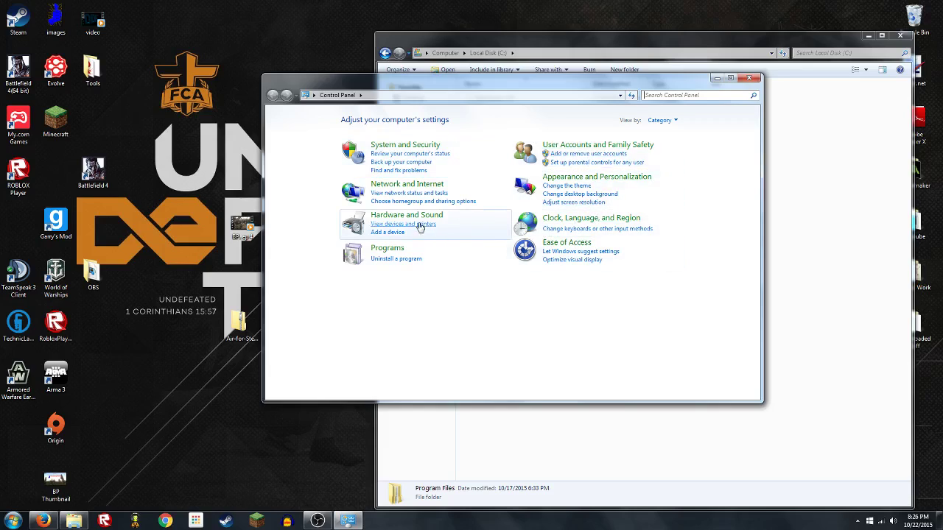
click(406, 215)
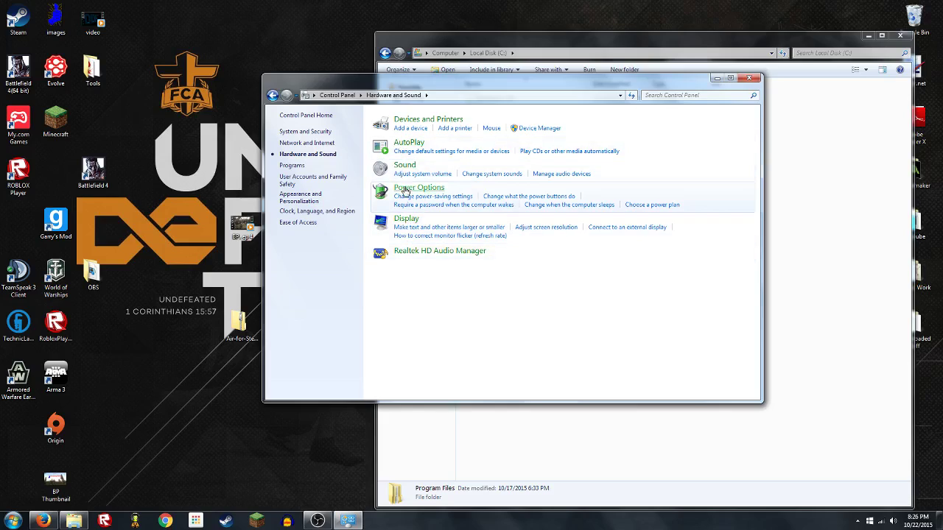
click(272, 95)
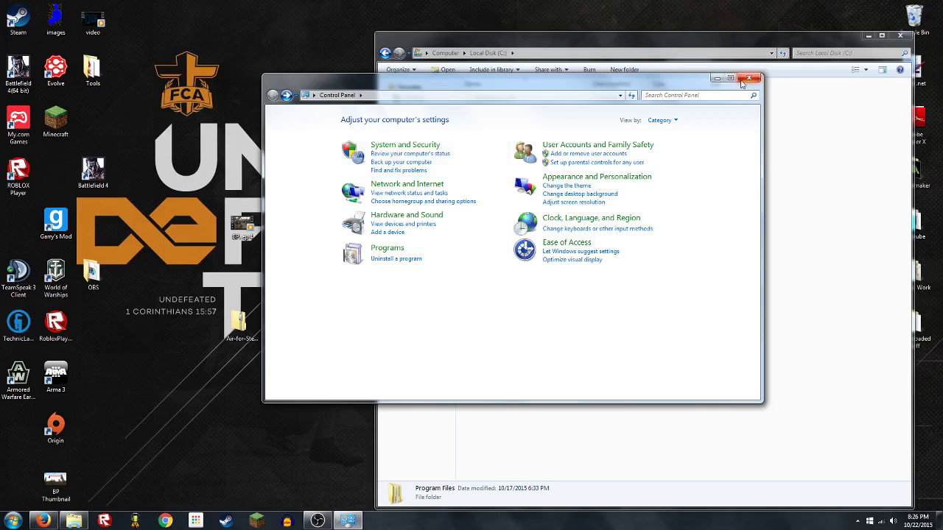
click(405, 146)
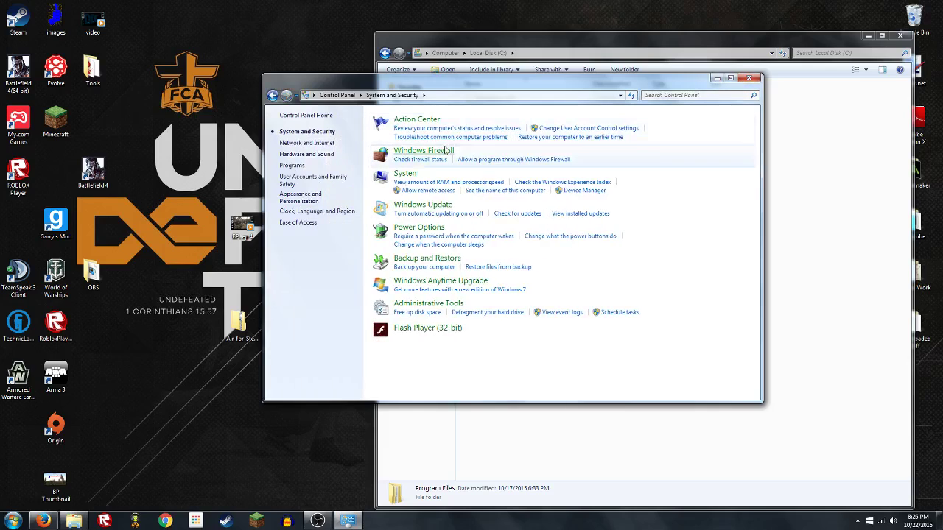
click(402, 173)
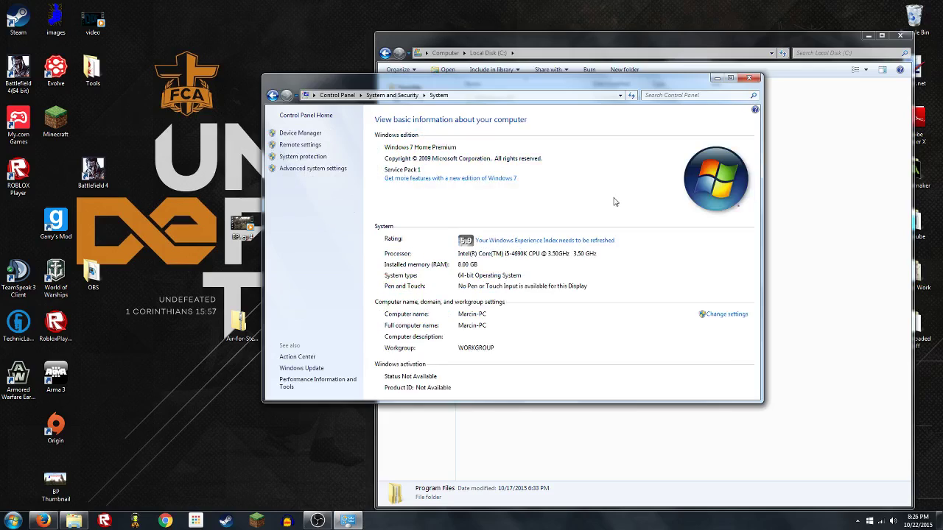
click(272, 96)
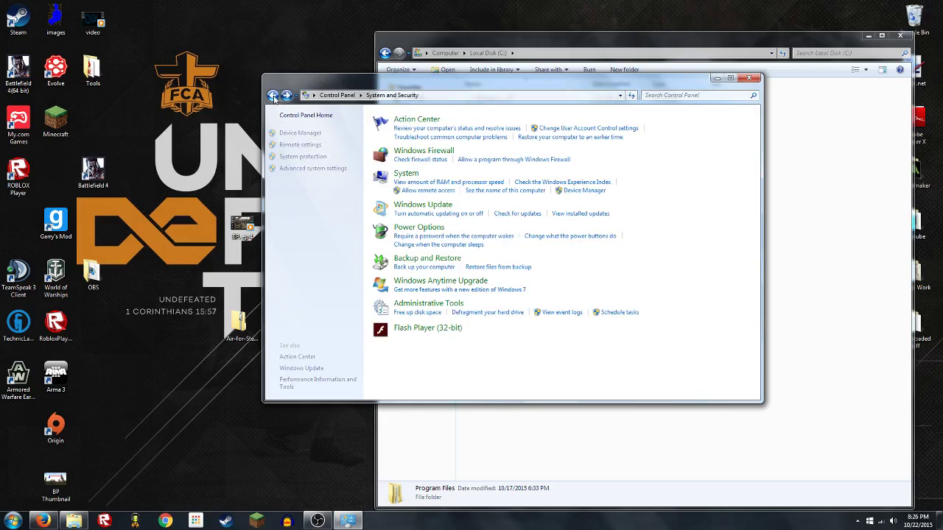
click(272, 96)
Reopen the System page confirming 64-bit Windows 7 Home Premium, then close it.
key(super)
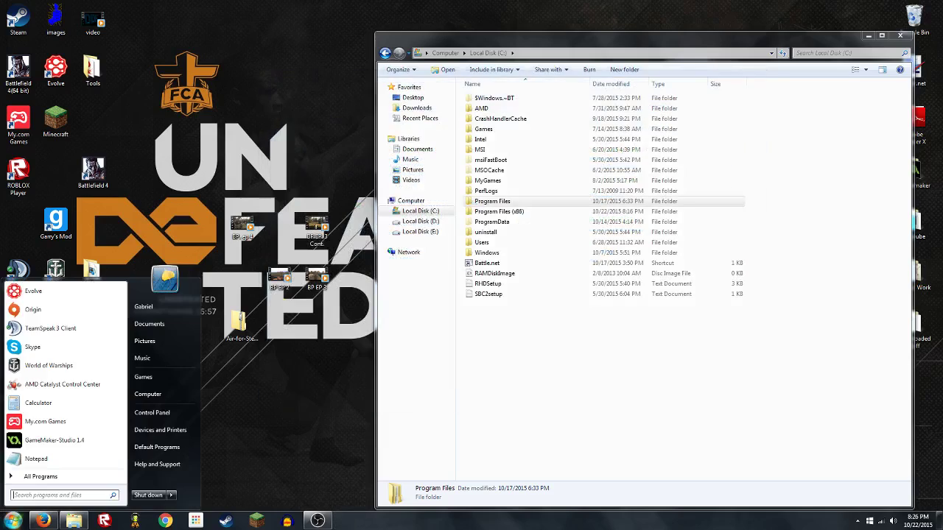
click(148, 414)
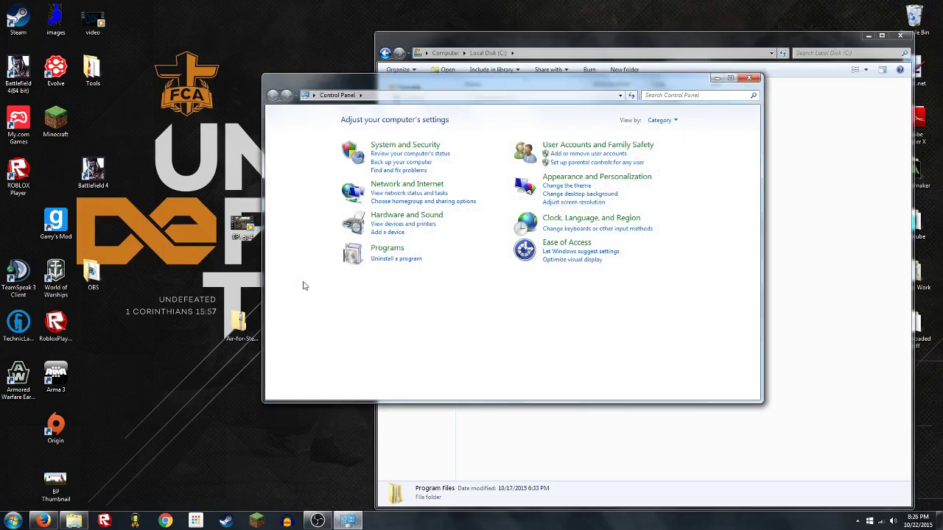
click(410, 146)
click(412, 183)
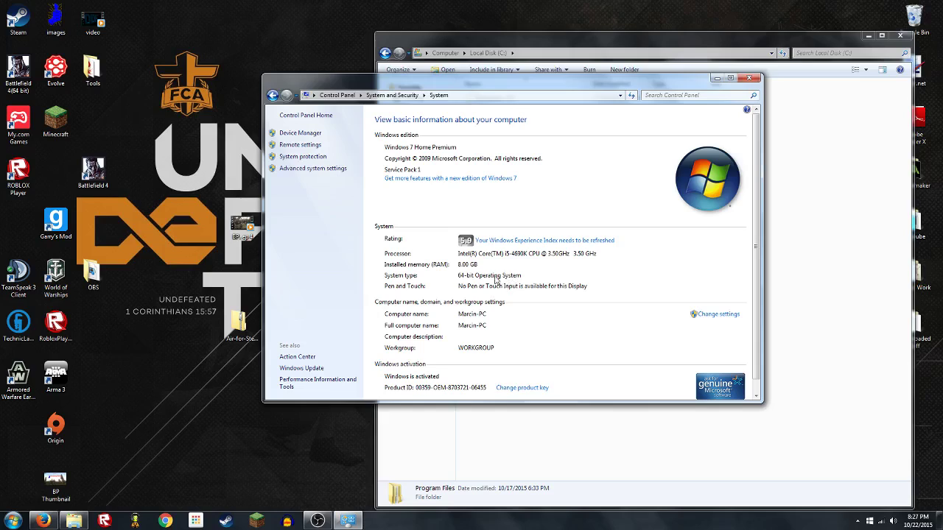
click(750, 77)
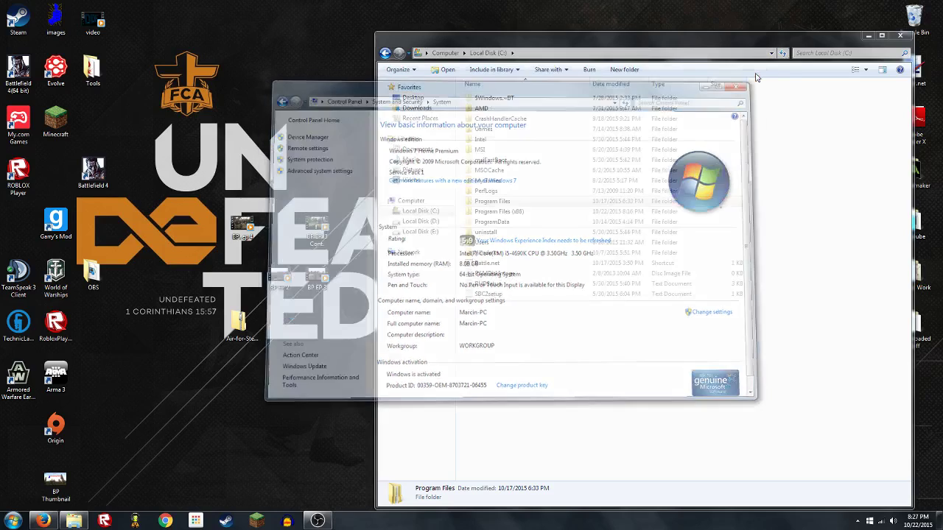
Navigate to C:\Program Files (x86)\Steam\skins.
click(519, 214)
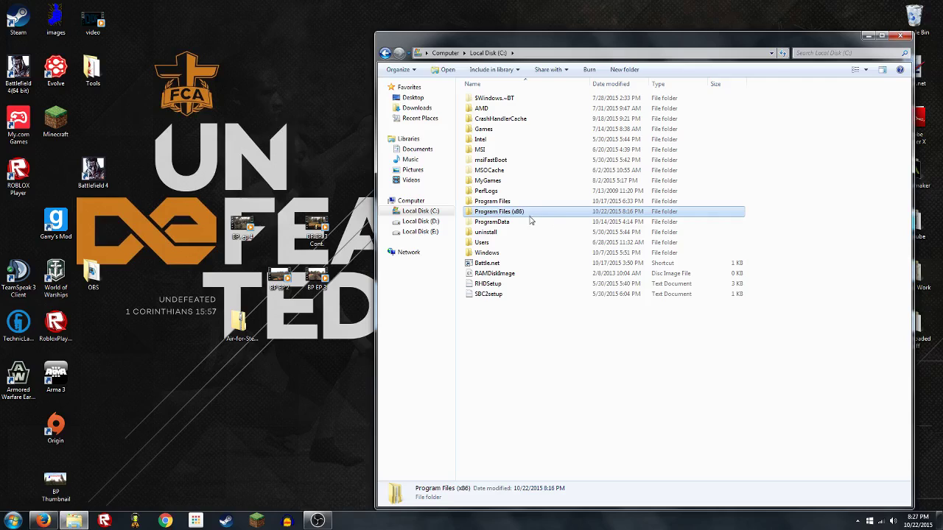
click(511, 201)
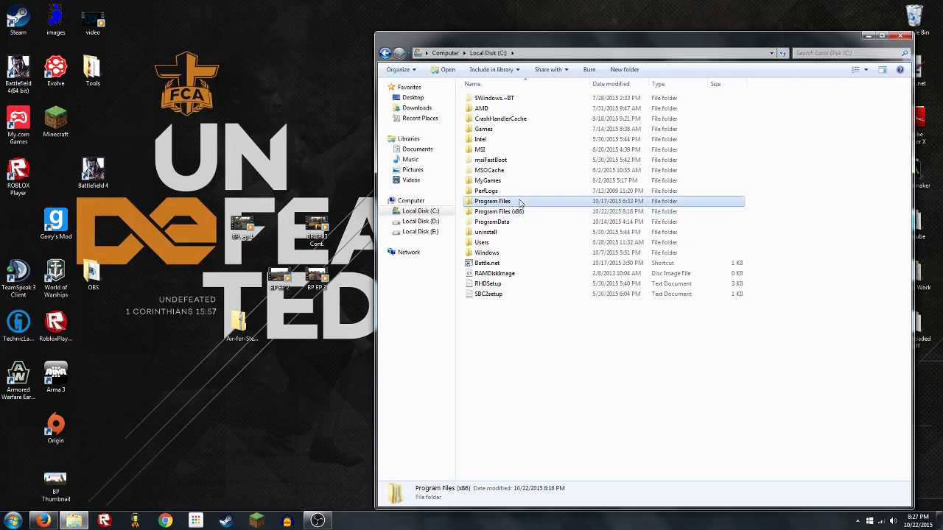
double_click(518, 213)
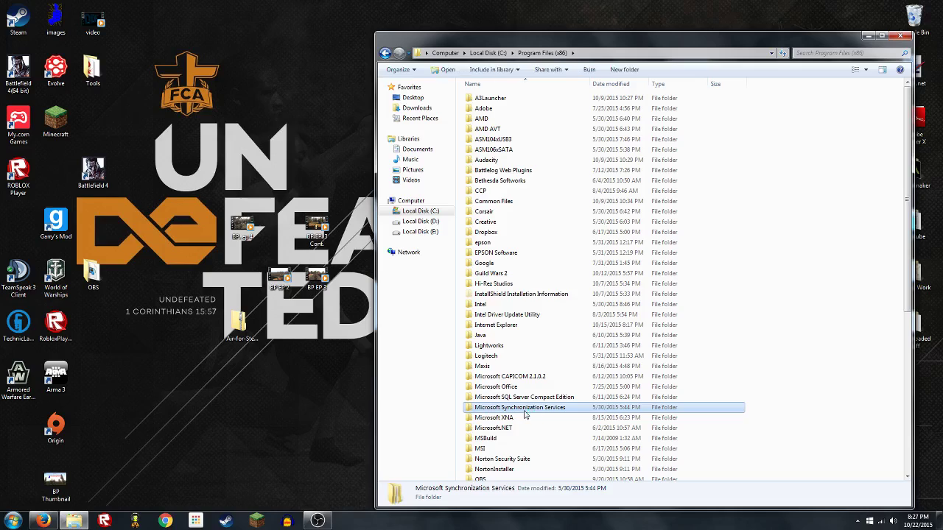
scroll(525, 415, down, 9)
key(s)
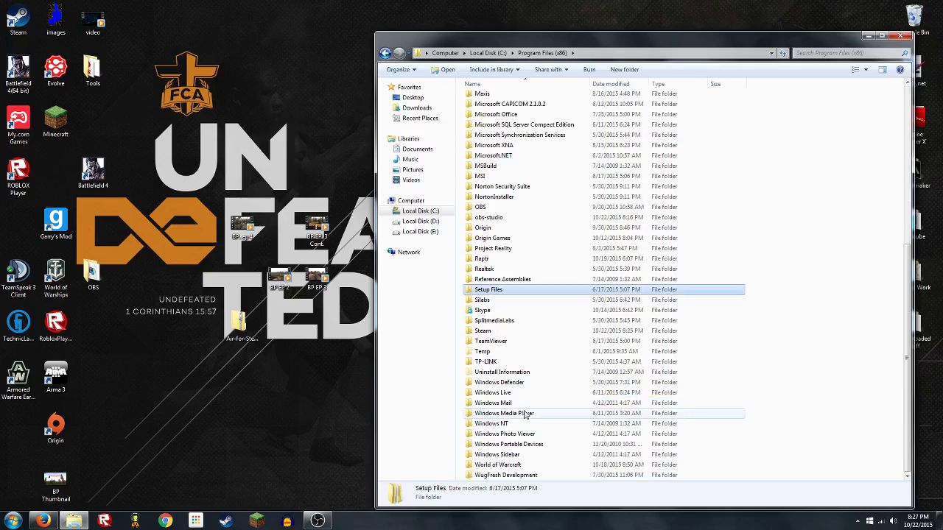
double_click(486, 331)
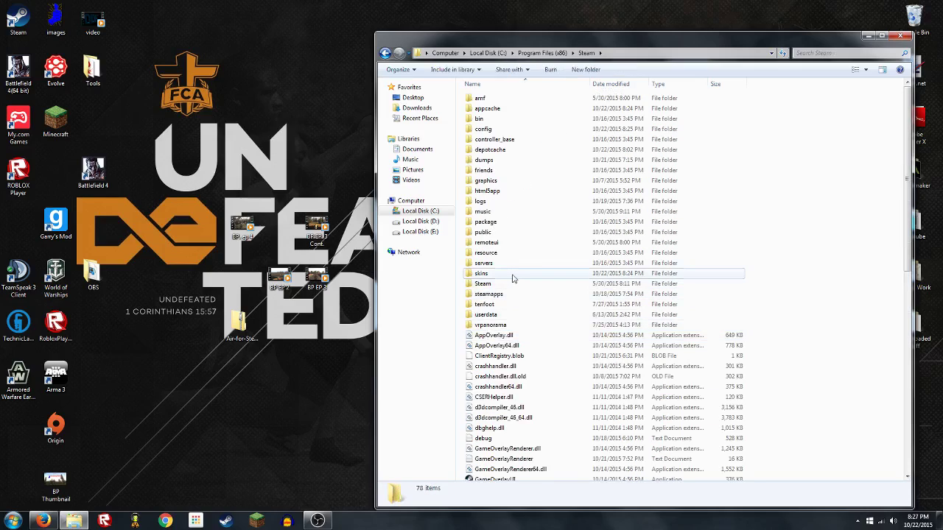
double_click(481, 273)
Replace the old Air-for-Steam zip in skins with the desktop copy, then close the window.
click(516, 99)
key(Delete)
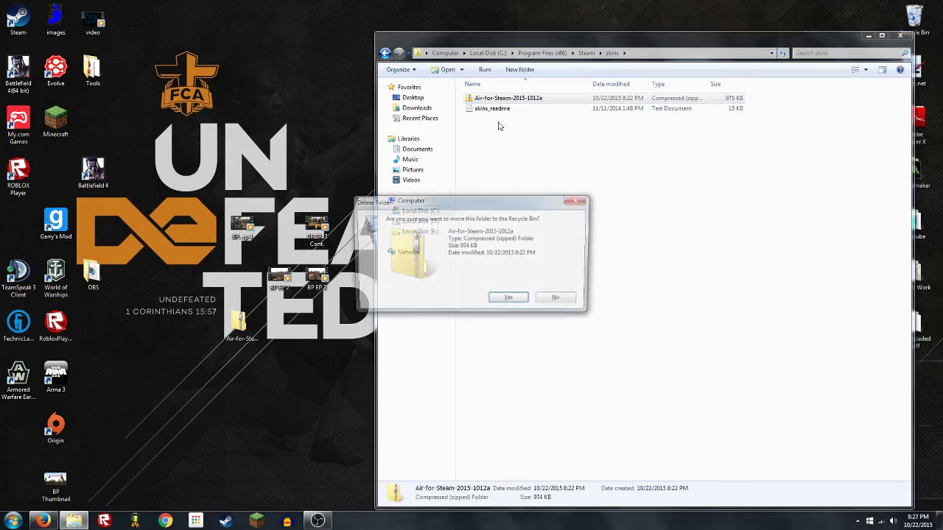
key(Return)
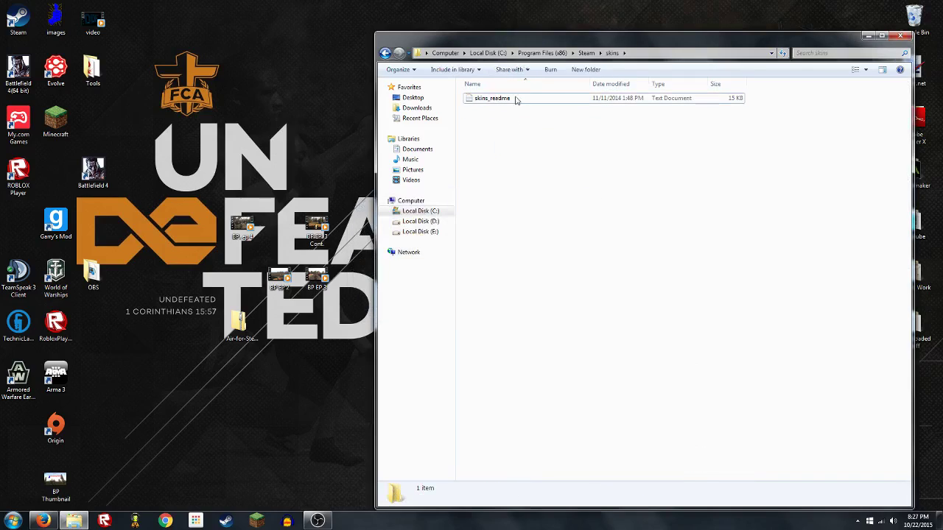
click(230, 340)
drag(263, 338, 516, 346)
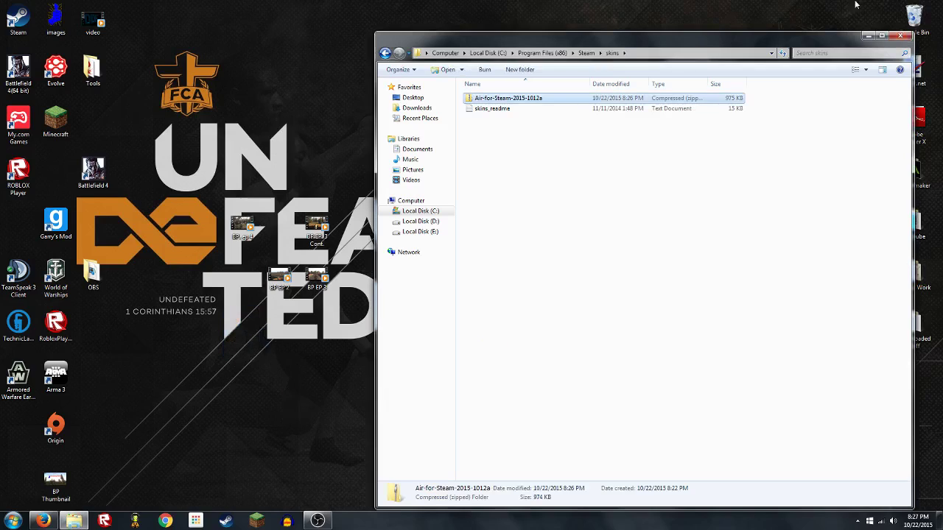
click(900, 35)
Launch Steam from its desktop shortcut.
click(6, 10)
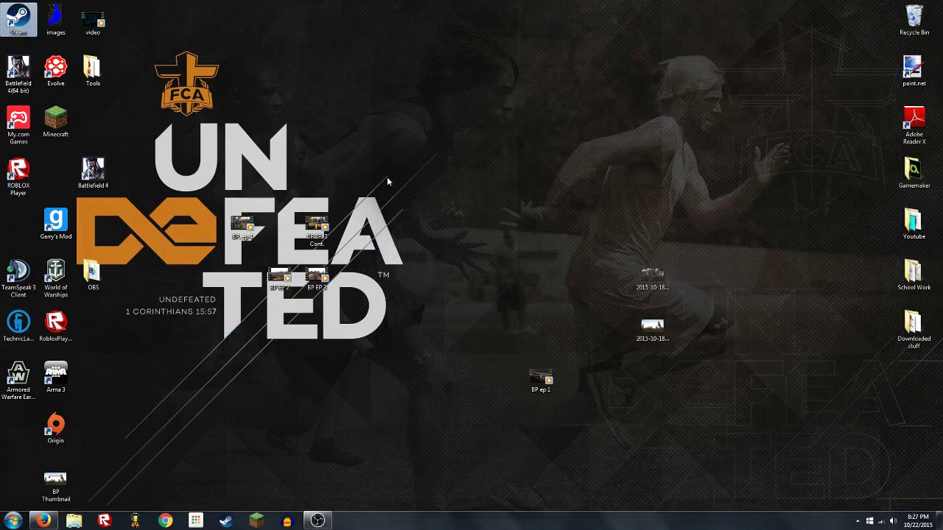
click(318, 521)
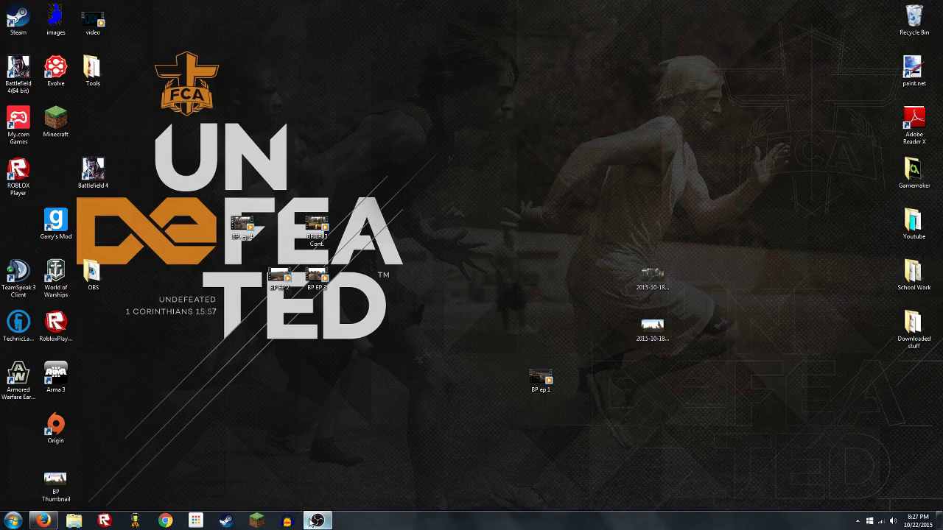
click(318, 521)
click(857, 520)
click(464, 362)
click(24, 27)
Select groups of video icons on the desktop.
drag(206, 429, 667, 238)
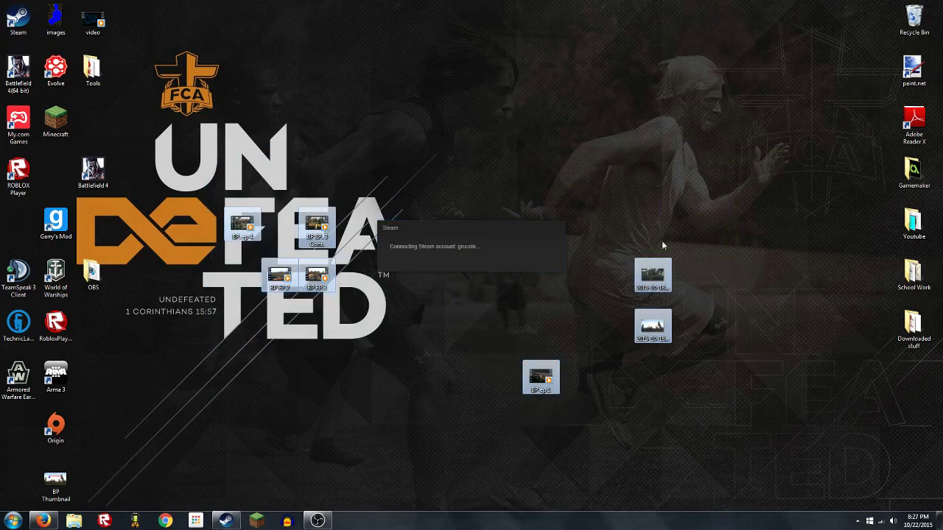
click(698, 333)
drag(499, 411, 669, 296)
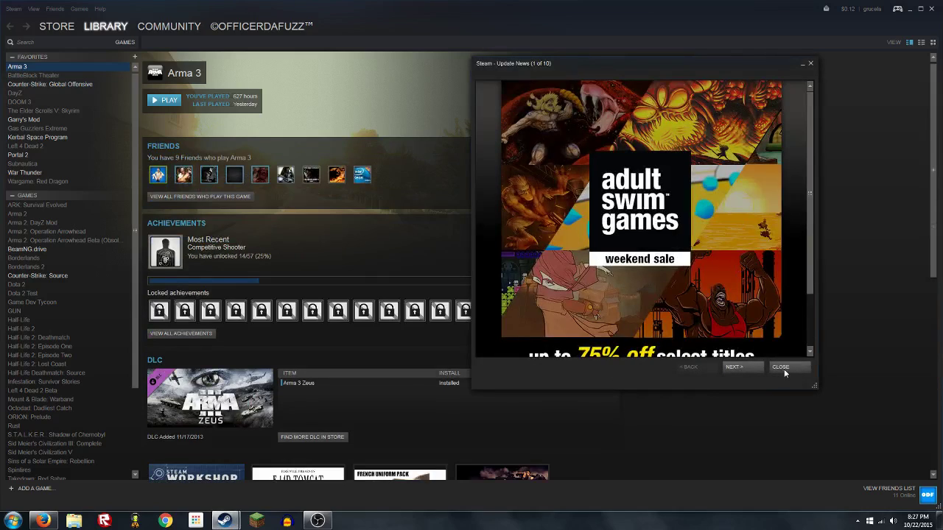
Dismiss Update News and go to Steam Settings' Interface page.
click(781, 369)
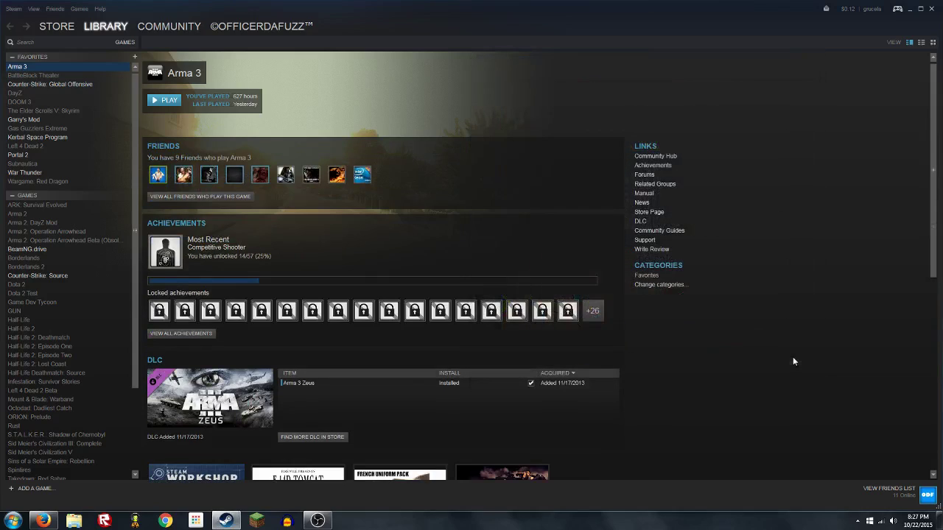
click(12, 9)
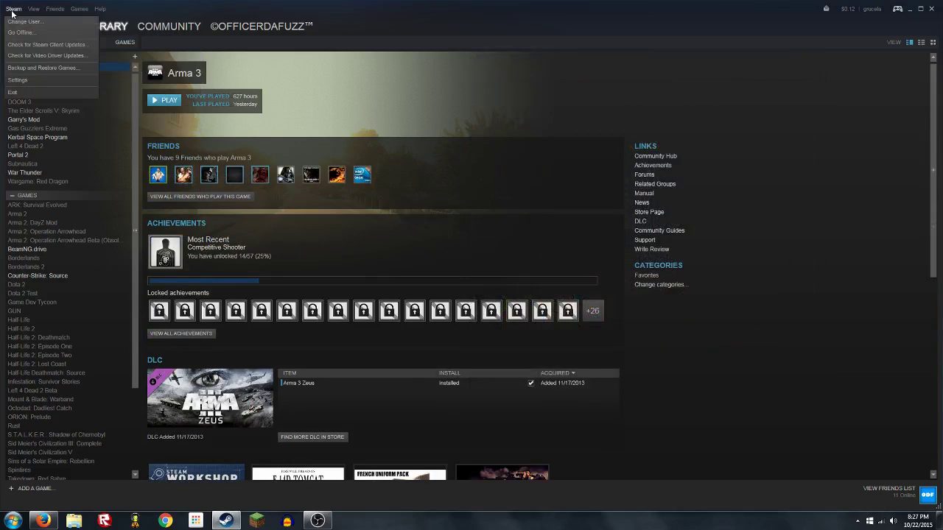
click(18, 80)
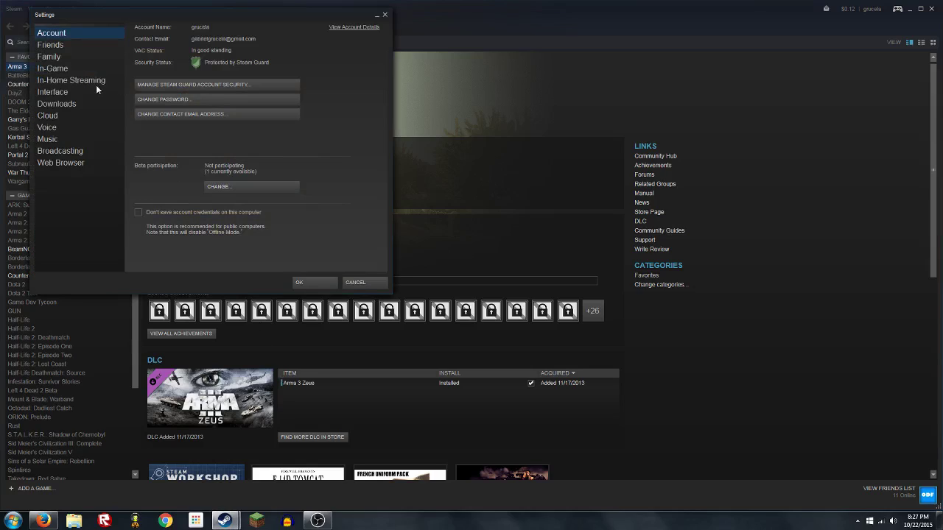
click(90, 92)
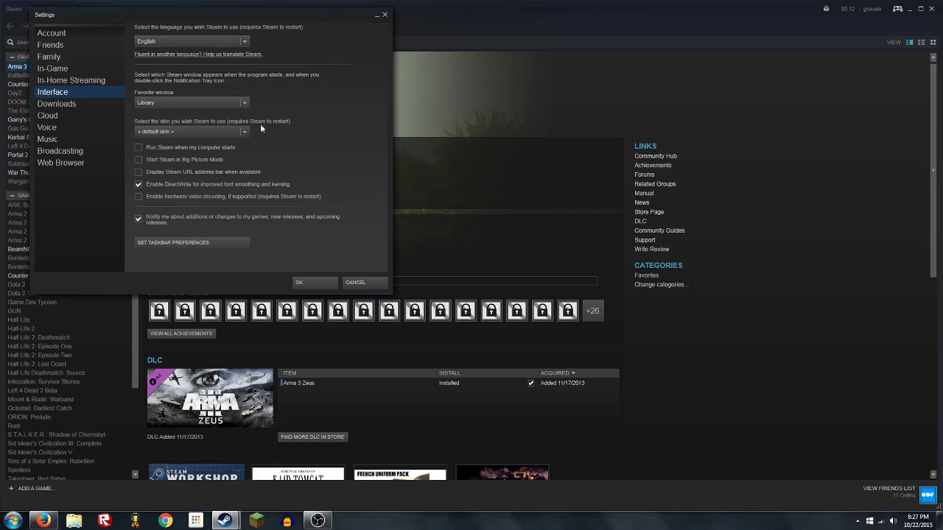
Check the skin dropdown, which offers only < default skin >.
click(239, 131)
click(239, 132)
click(239, 132)
click(239, 132)
click(238, 132)
click(238, 132)
click(239, 132)
click(238, 132)
click(239, 132)
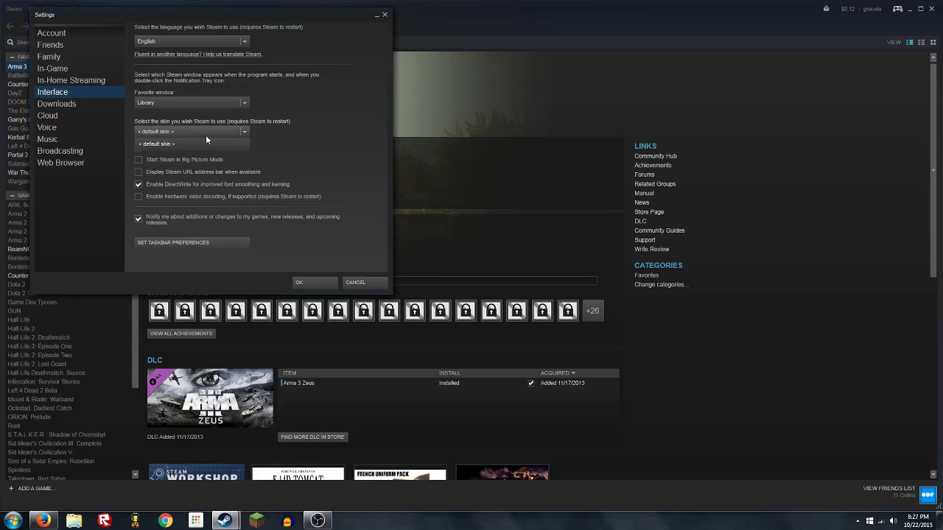
click(175, 132)
Keep Library as favourite window and the default skin, then accept Settings with OK.
click(179, 102)
click(179, 103)
click(180, 130)
click(180, 131)
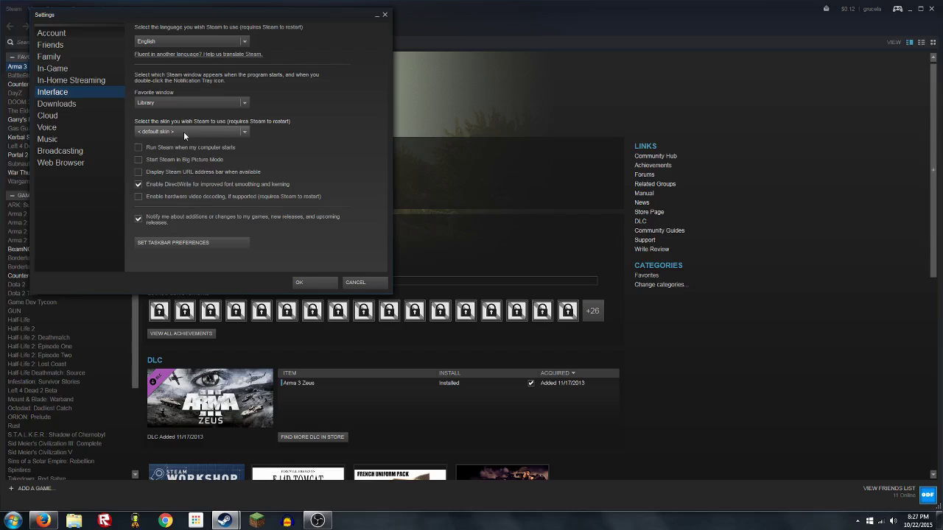
click(323, 280)
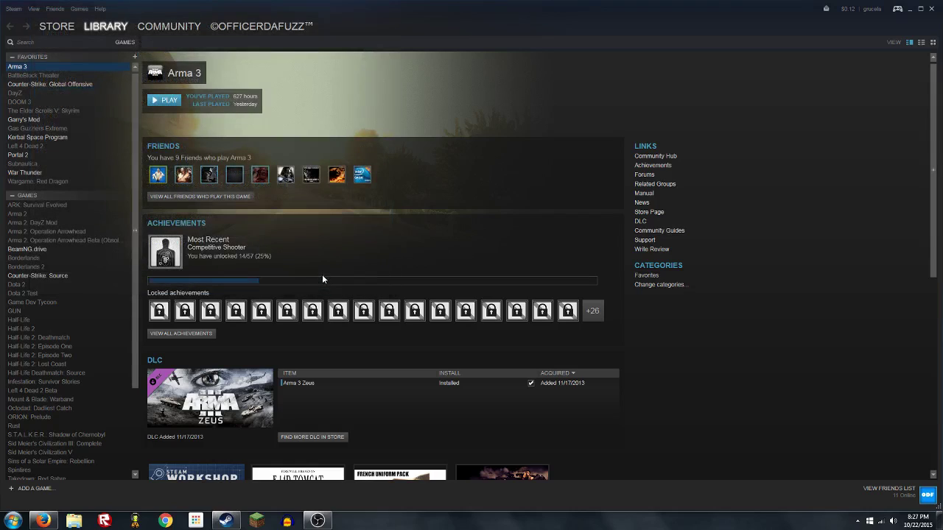
Open C:\Program Files (x86)\Steam\skins in Explorer.
click(73, 522)
click(441, 211)
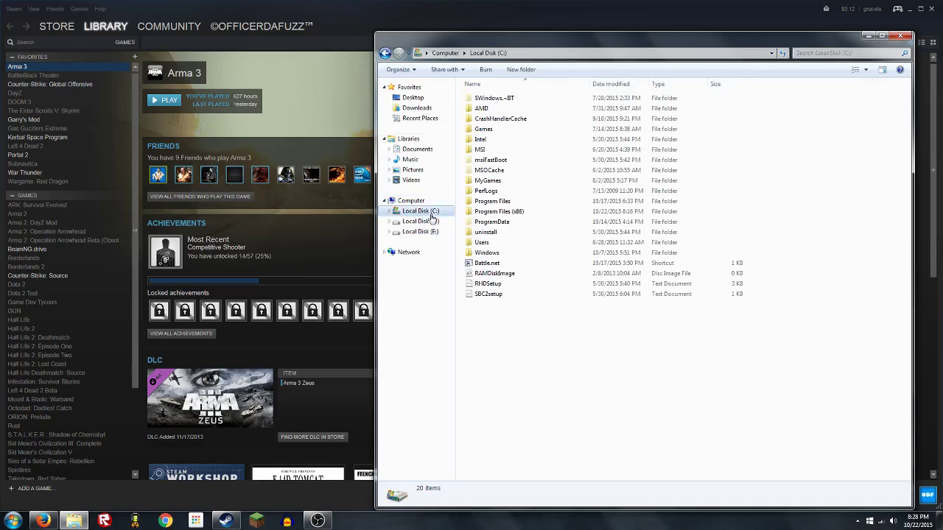
double_click(531, 213)
scroll(535, 369, down, 9)
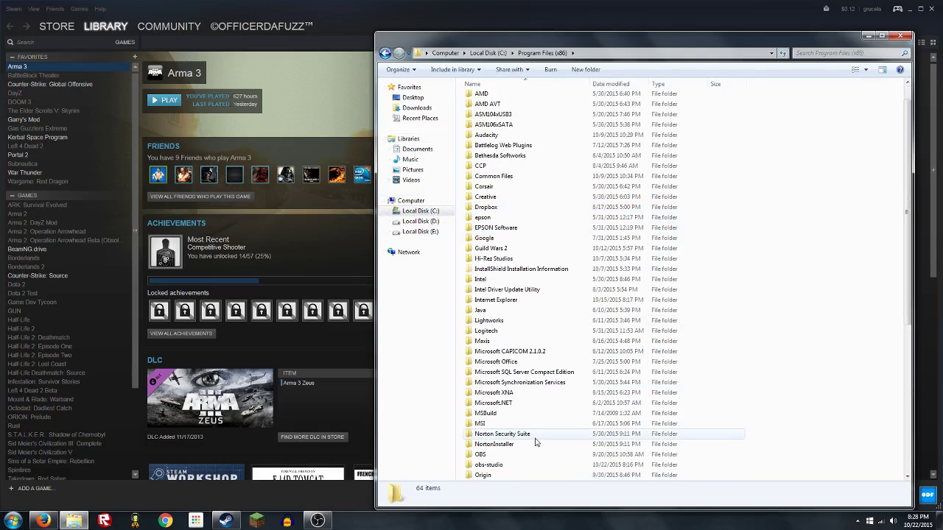
key(s)
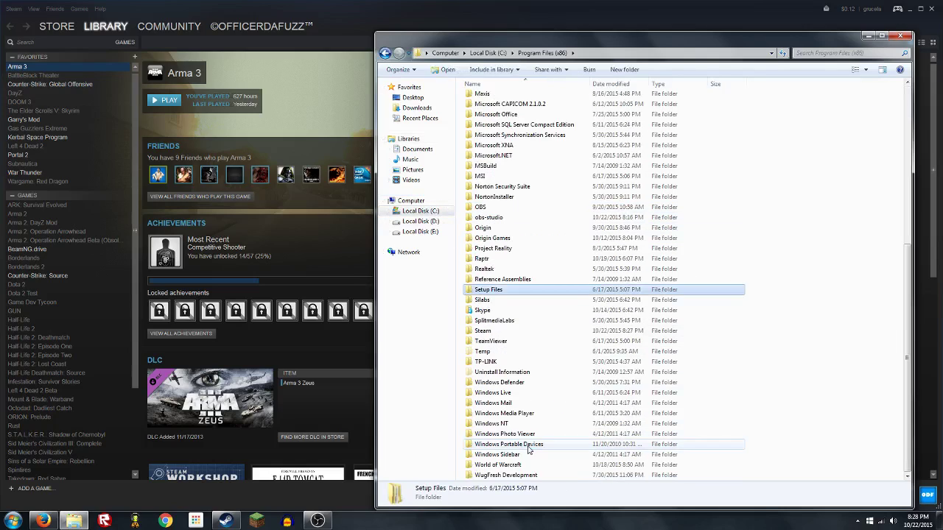
double_click(499, 331)
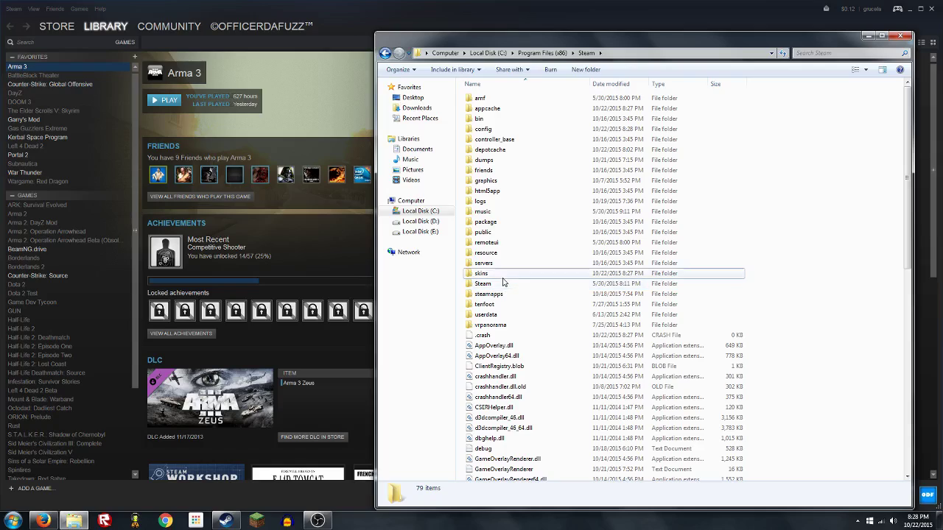
double_click(504, 275)
Copy the Air-for-Steam folder out of the zip, then delete the zip.
click(513, 101)
double_click(513, 100)
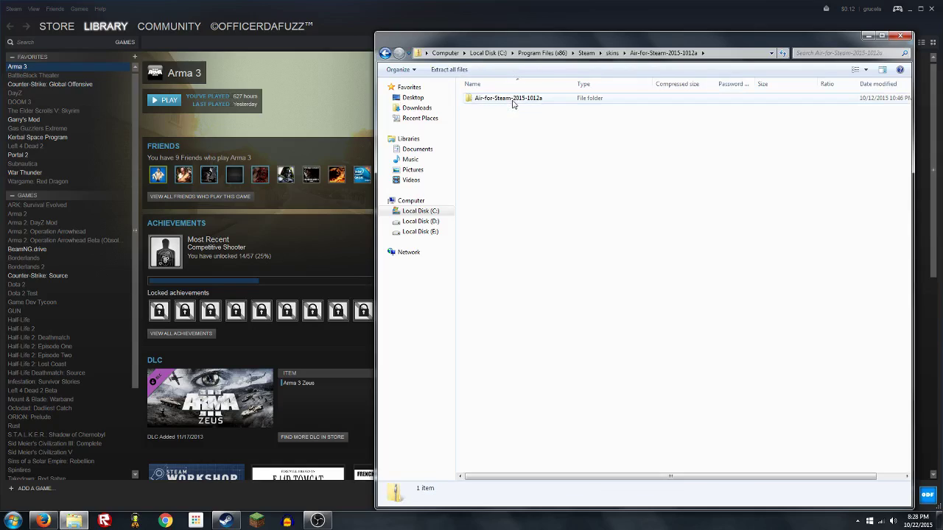
click(571, 101)
key(BackSpace)
key(Delete)
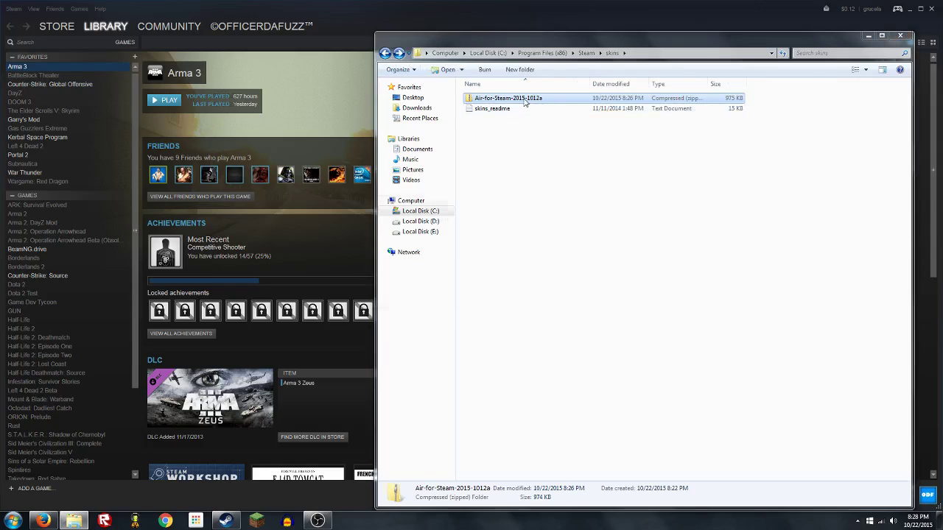
click(513, 298)
Paste the Air-for-Steam folder into skins with administrator permission, merge it, and close Explorer.
key(ctrl+v)
click(464, 300)
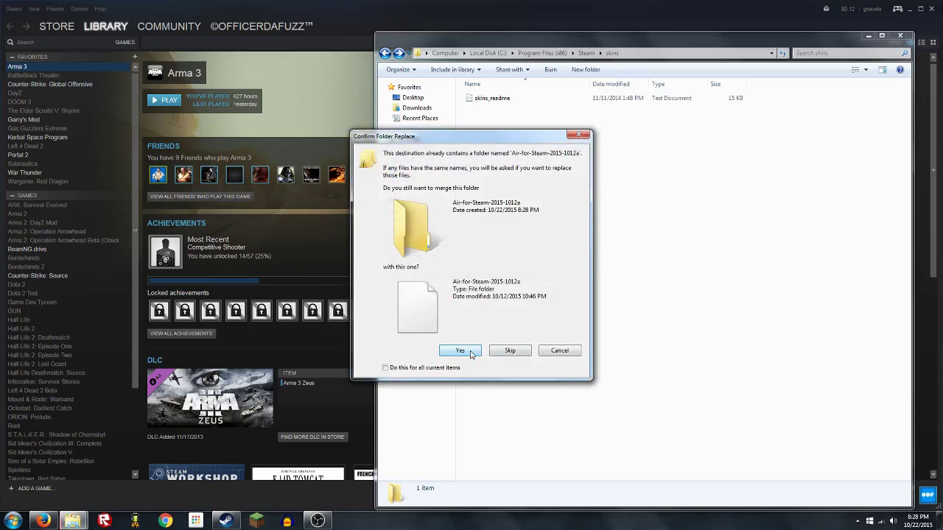
click(472, 354)
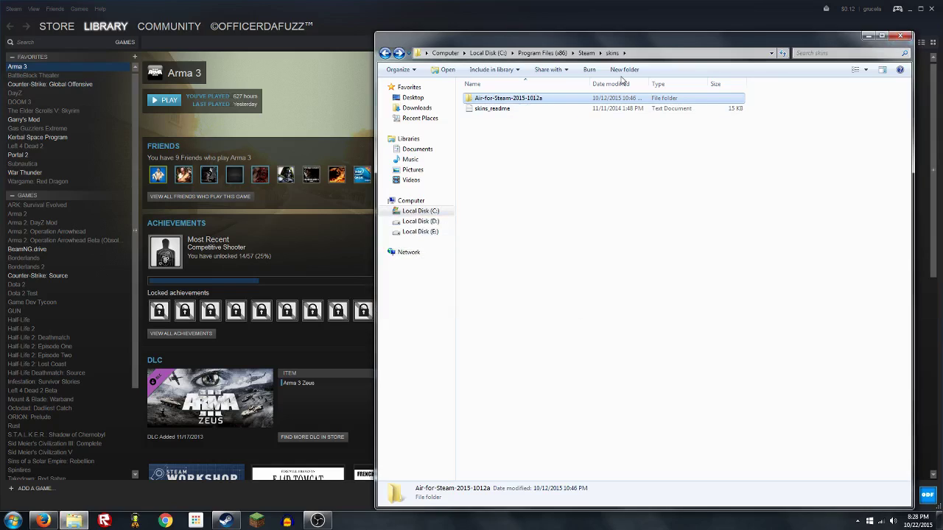
click(900, 35)
Exit Steam from its tray icon and relaunch it from the desktop shortcut.
click(931, 9)
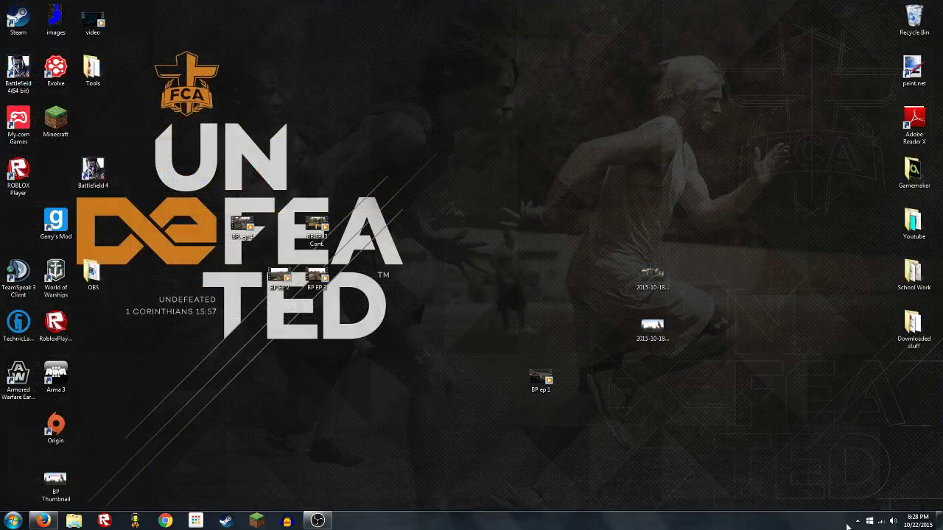
click(857, 522)
right_click(833, 470)
click(844, 466)
click(12, 24)
double_click(13, 24)
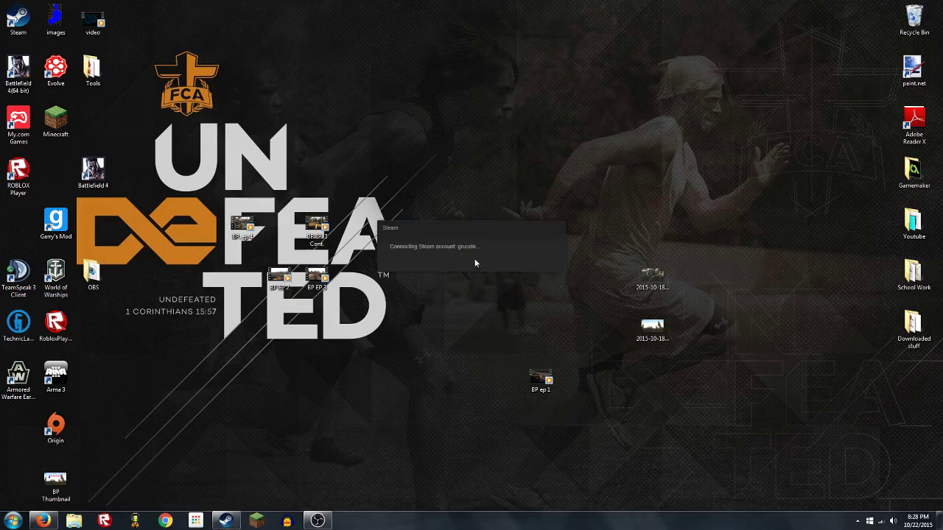
Move the BP video and 2015-10-18 icons to the desktop's top-right.
drag(216, 360, 430, 195)
drag(317, 279, 803, 74)
drag(517, 451, 692, 247)
drag(652, 277, 727, 70)
click(777, 300)
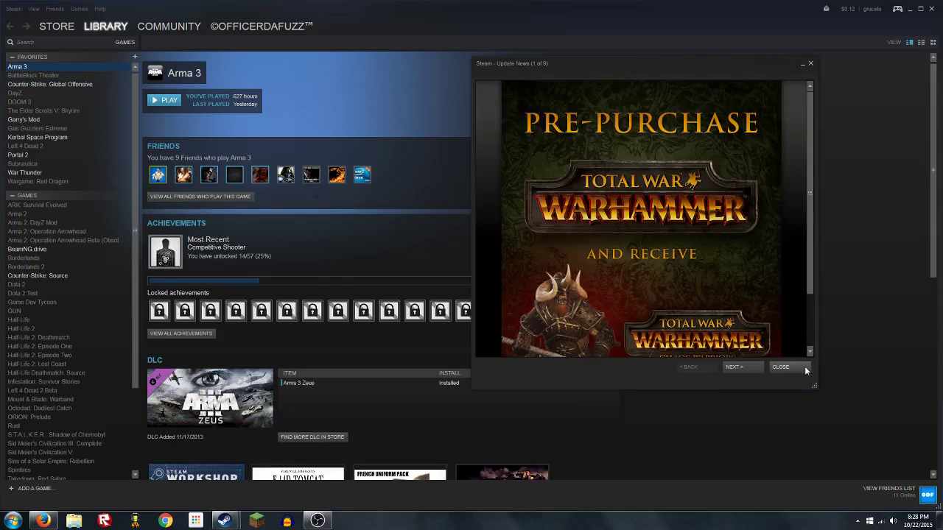
Dismiss the update news and go to Steam Settings' Interface page.
click(792, 367)
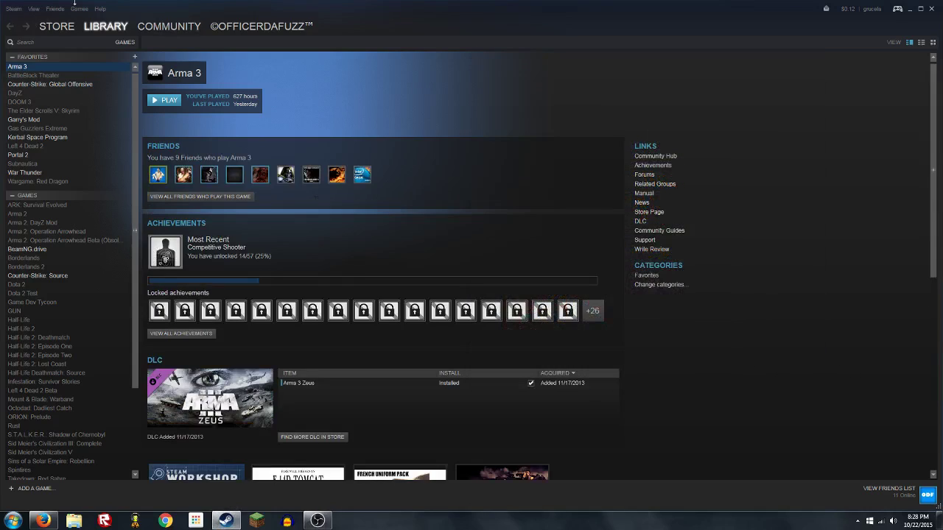
click(10, 9)
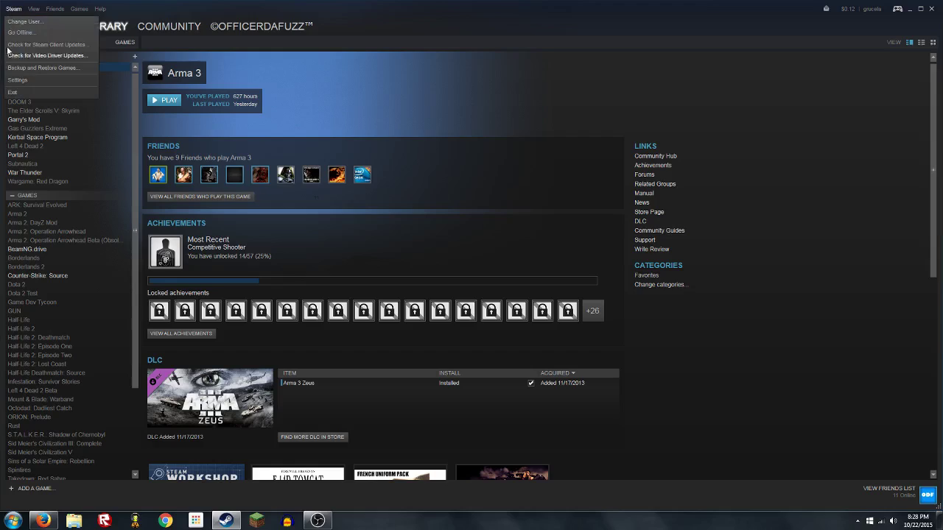
click(12, 83)
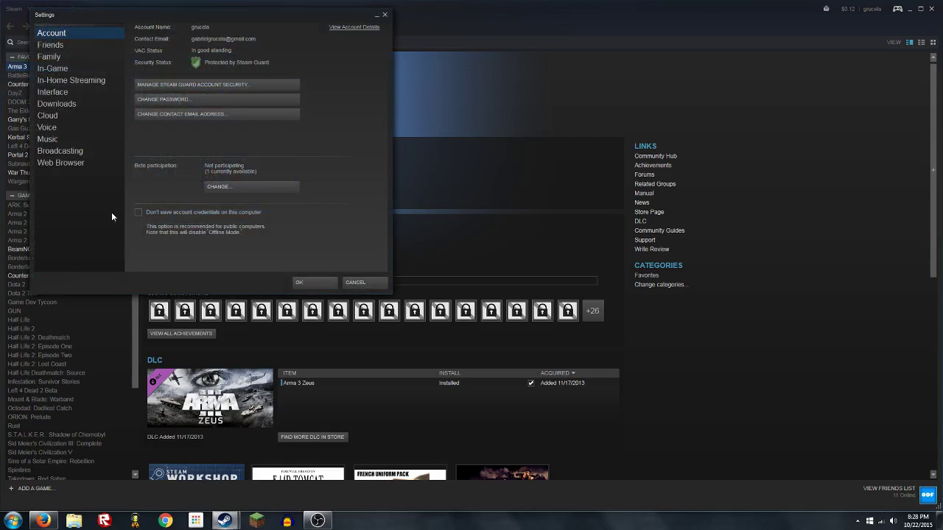
click(75, 92)
Find only < default skin > in the skin list, keep it, and close Settings with OK.
click(168, 132)
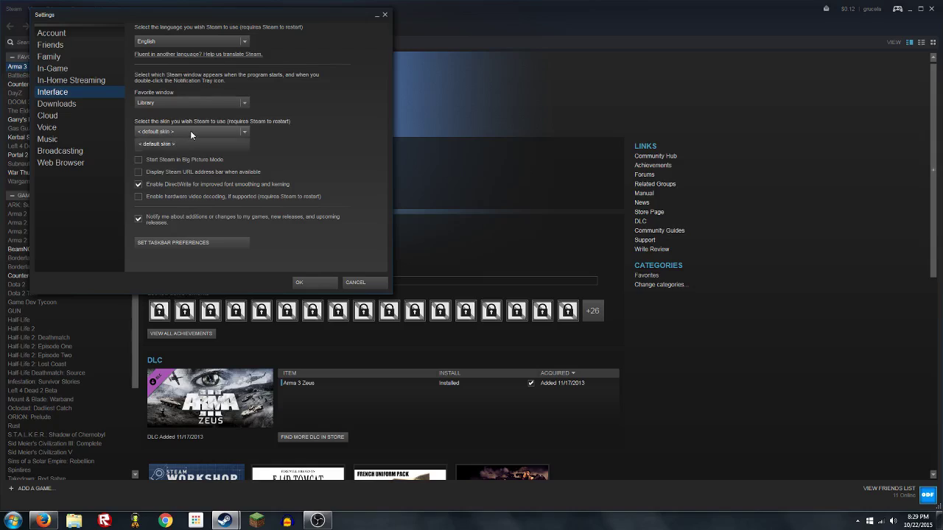
click(190, 132)
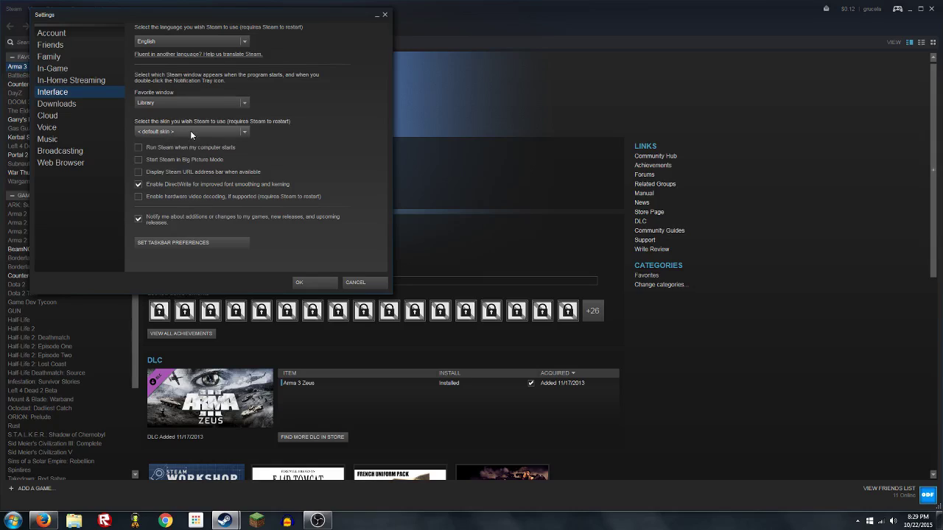
click(190, 131)
click(190, 132)
click(230, 130)
click(215, 143)
click(207, 133)
click(191, 144)
click(297, 283)
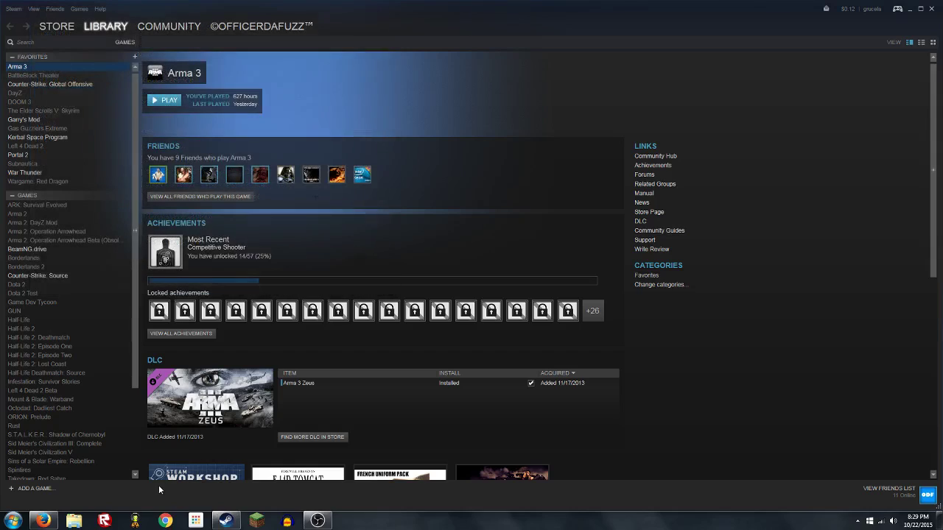
Browse in Explorer to C:\Program Files (x86)\Steam\skins.
click(68, 521)
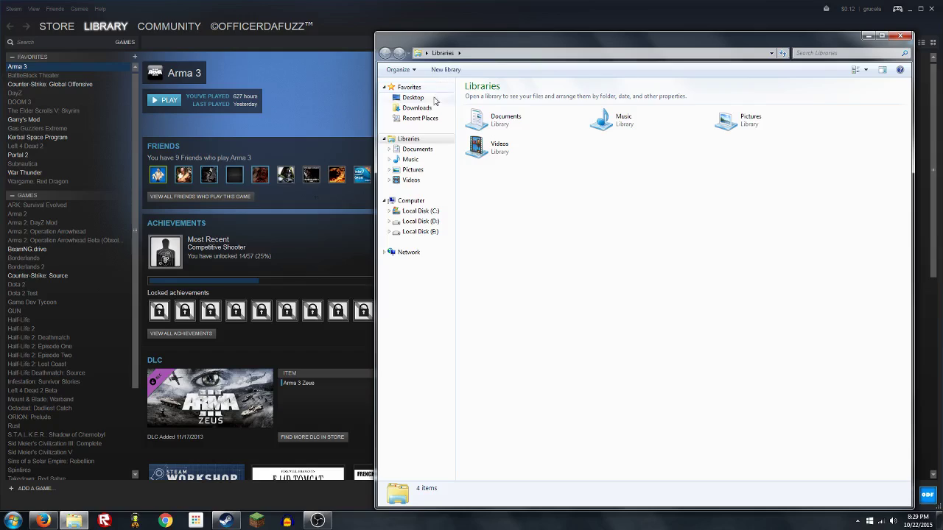
click(421, 118)
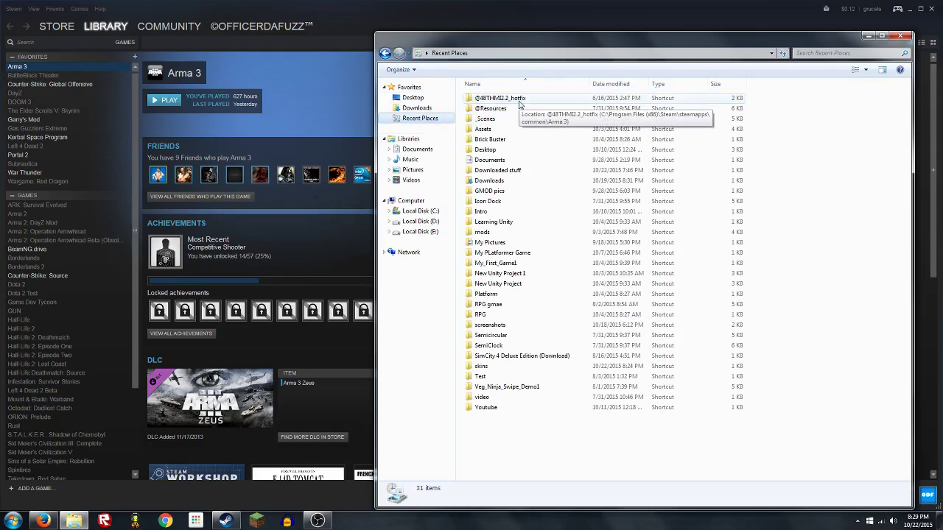
click(419, 211)
click(521, 193)
double_click(499, 211)
scroll(501, 287, down, 10)
click(488, 290)
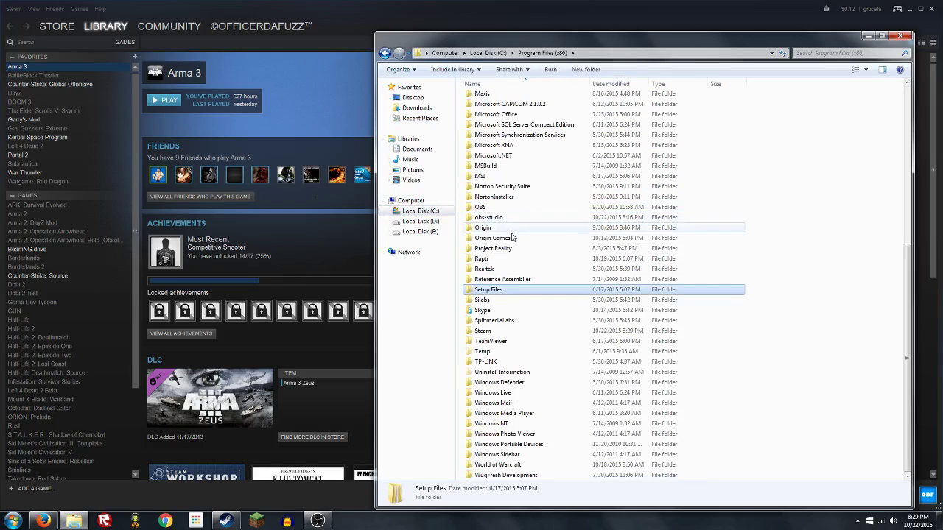
double_click(483, 330)
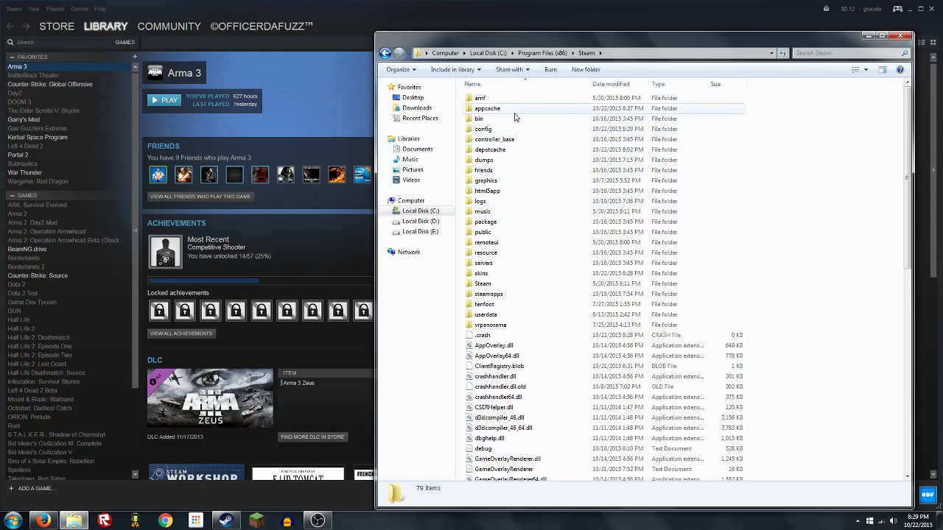
double_click(504, 276)
Delete the empty Air-for-Steam-2015-1012a folder from the skins folder.
double_click(498, 99)
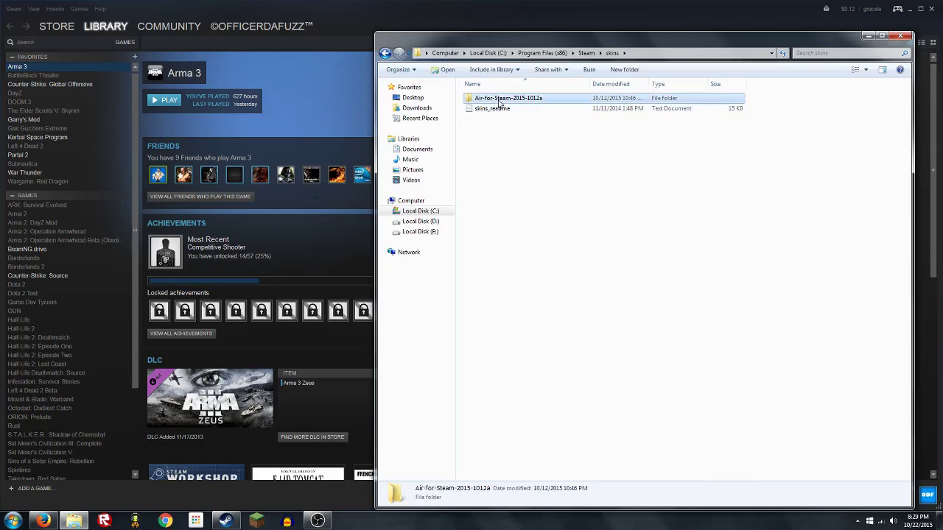
click(385, 53)
key(Delete)
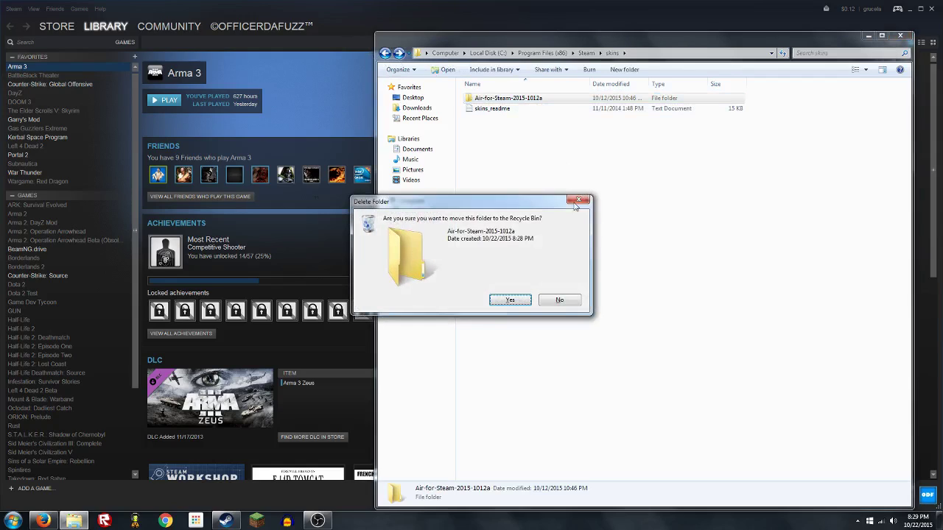
click(505, 301)
Drag the Air-for-Steam-2015-1012a zip from the Recycle Bin onto the desktop.
key(super+d)
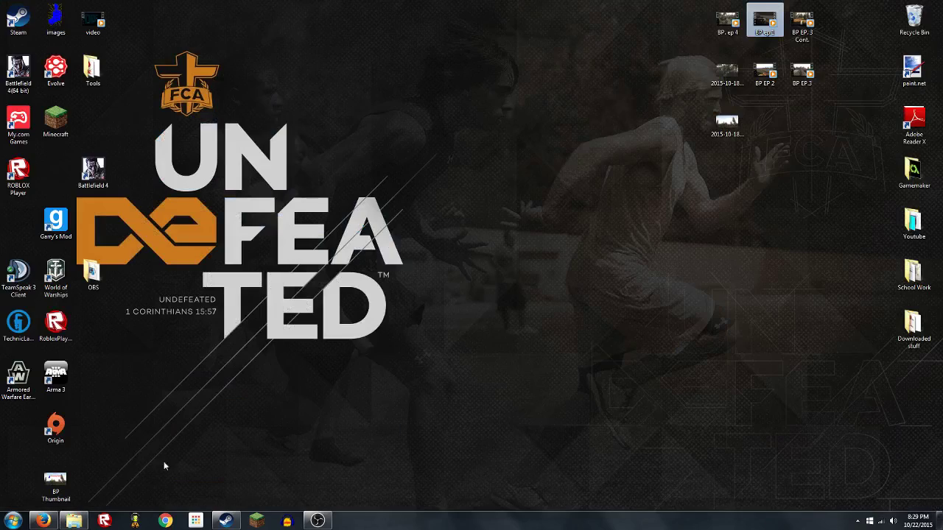
click(73, 521)
click(901, 36)
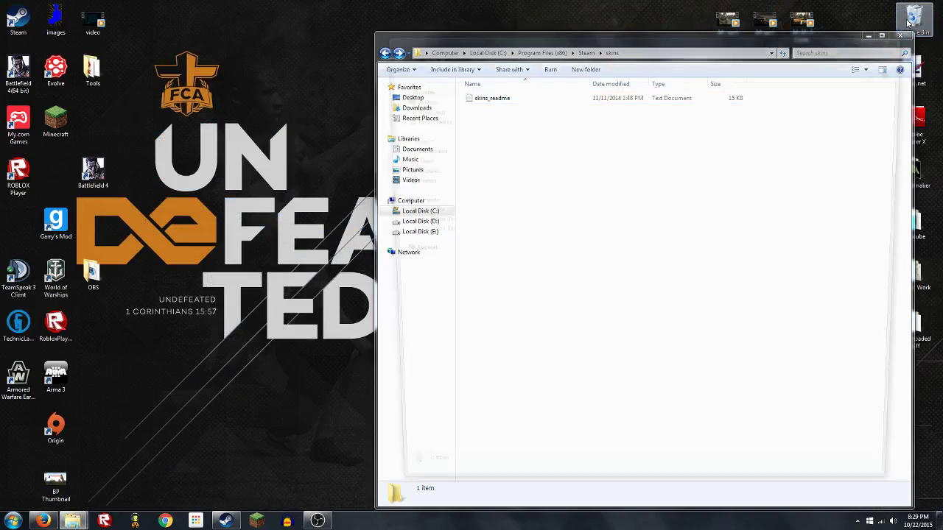
double_click(911, 20)
click(500, 376)
drag(500, 382, 313, 124)
click(900, 35)
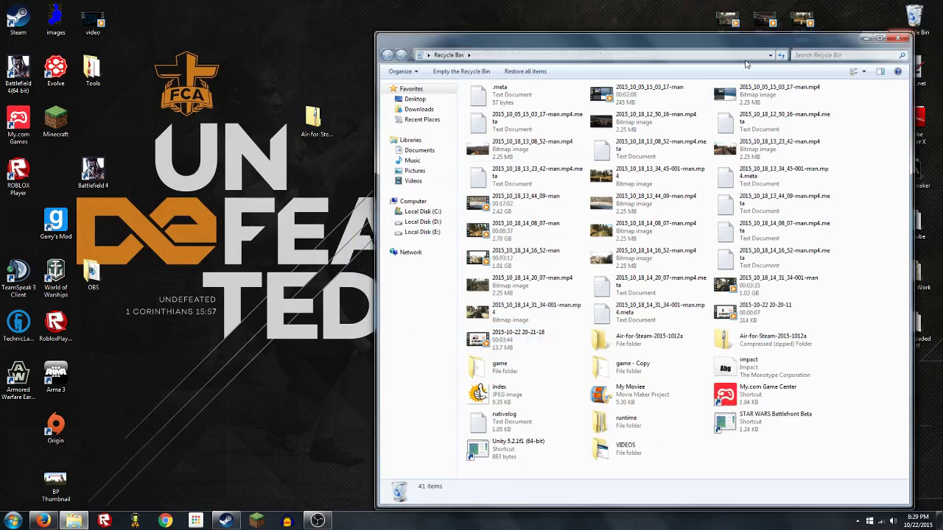
Copy the Air-for-Steam-2015-1012a folder from the desktop zip into Steam's skins folder.
double_click(313, 118)
click(514, 102)
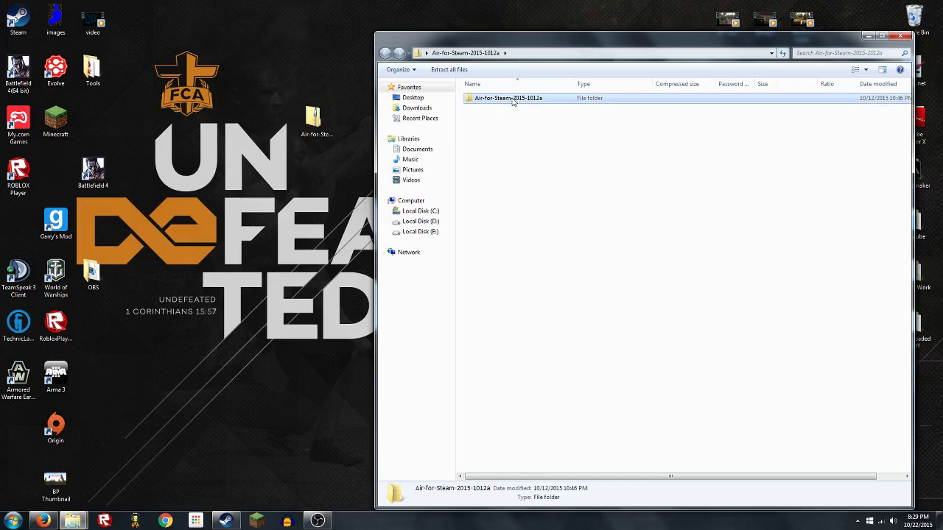
double_click(514, 100)
click(385, 52)
drag(592, 35, 302, 193)
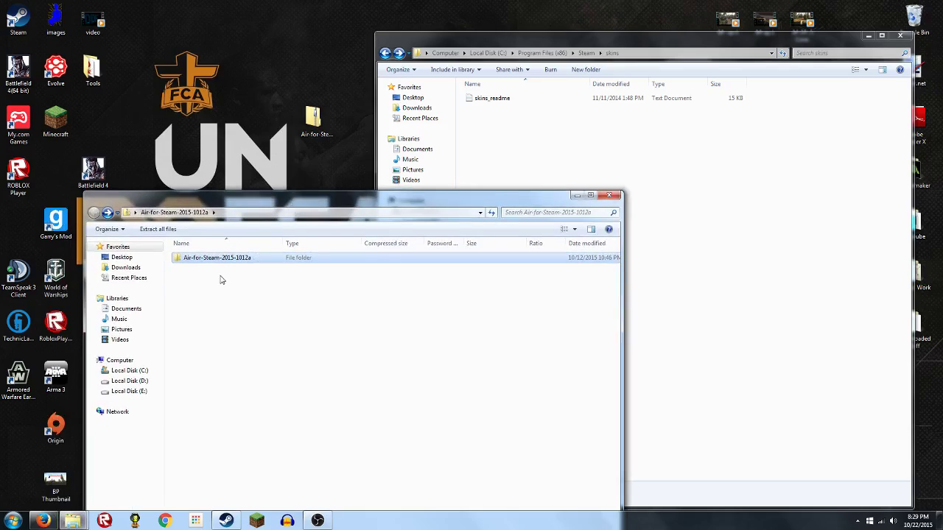
drag(222, 262, 759, 159)
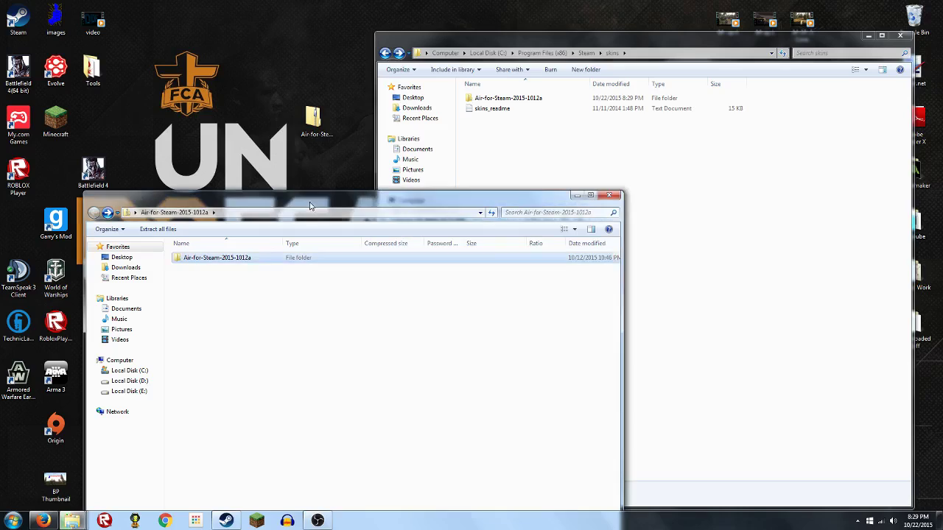
Close the zip window and the skins folder window.
click(858, 521)
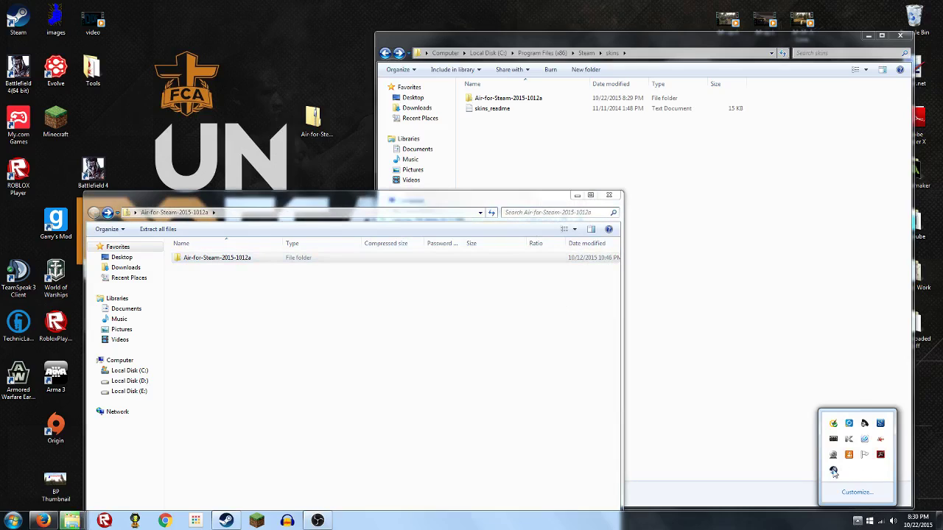
right_click(833, 470)
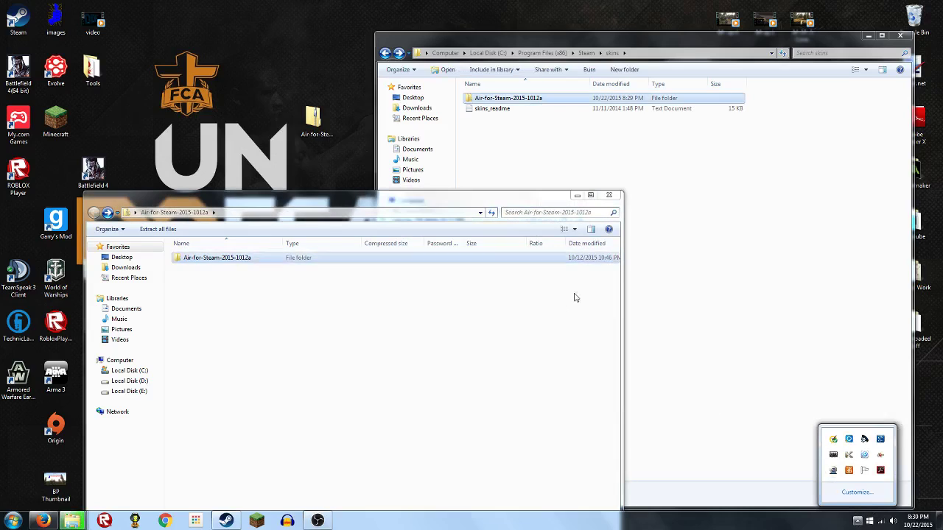
click(608, 195)
click(898, 36)
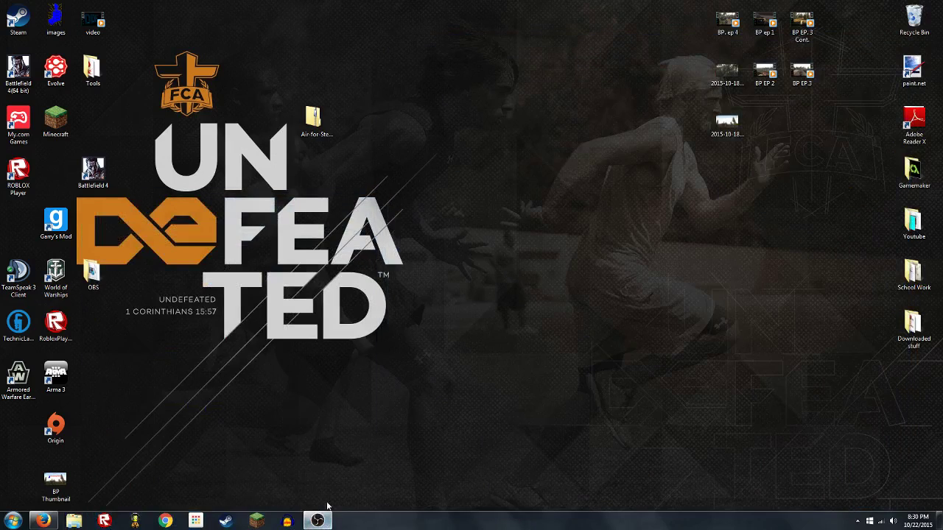
Dismiss Steam's update news popup and go to the Interface settings.
drag(726, 123, 838, 28)
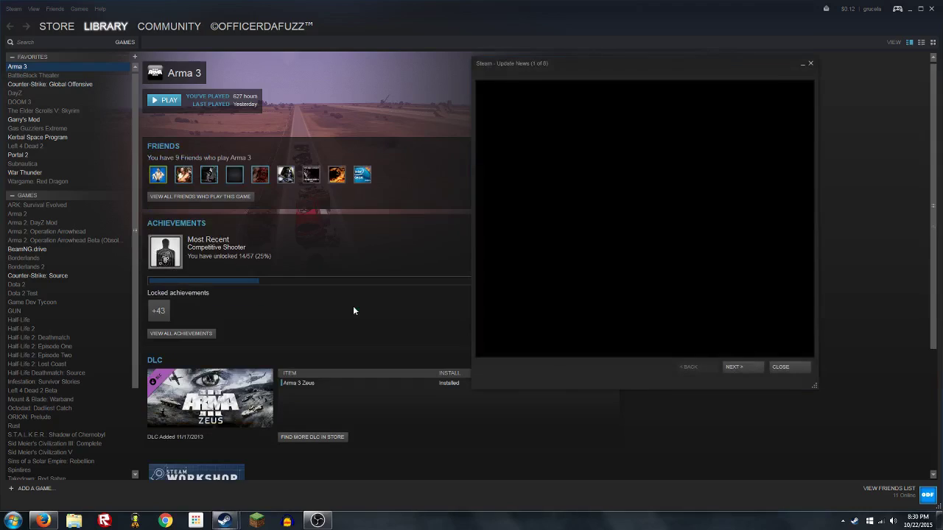
click(784, 368)
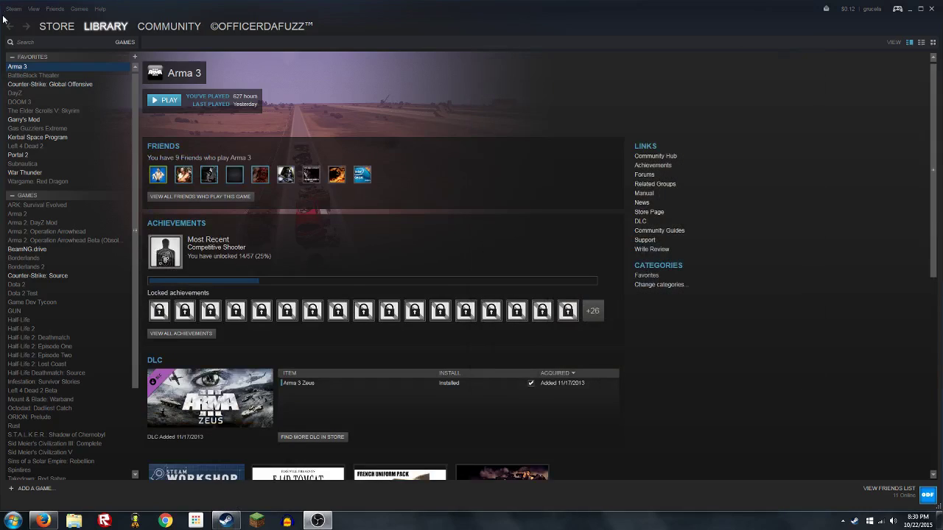
click(13, 9)
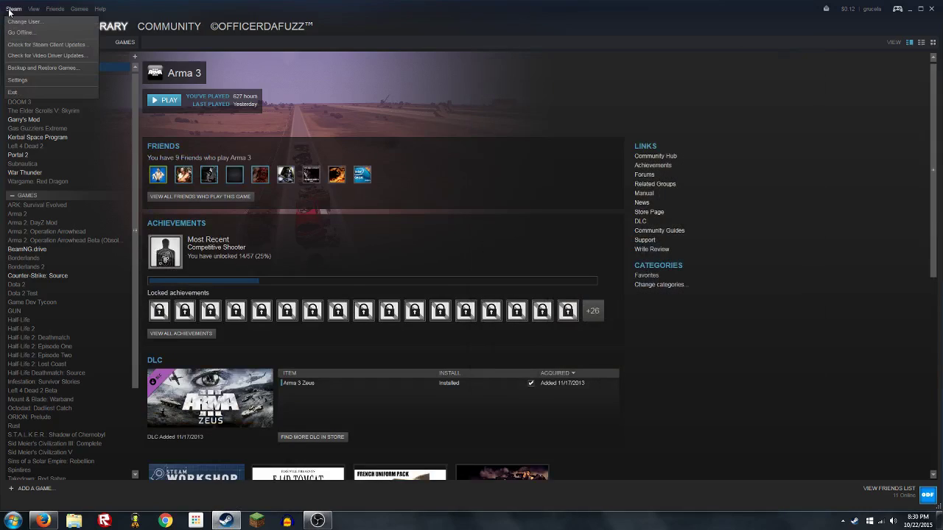
click(28, 80)
click(74, 94)
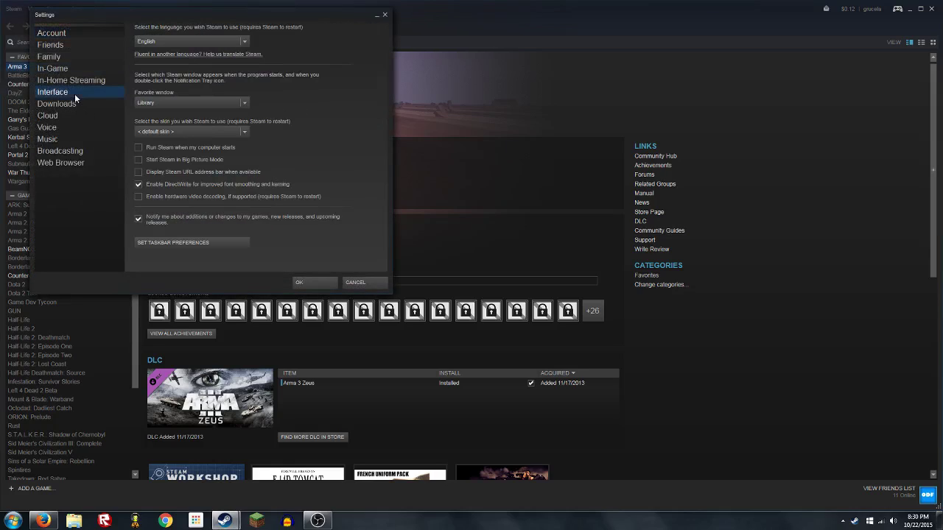
Choose the Air-for-Steam-2015-1012a skin, confirm with OK, and restart Steam.
click(168, 132)
click(166, 132)
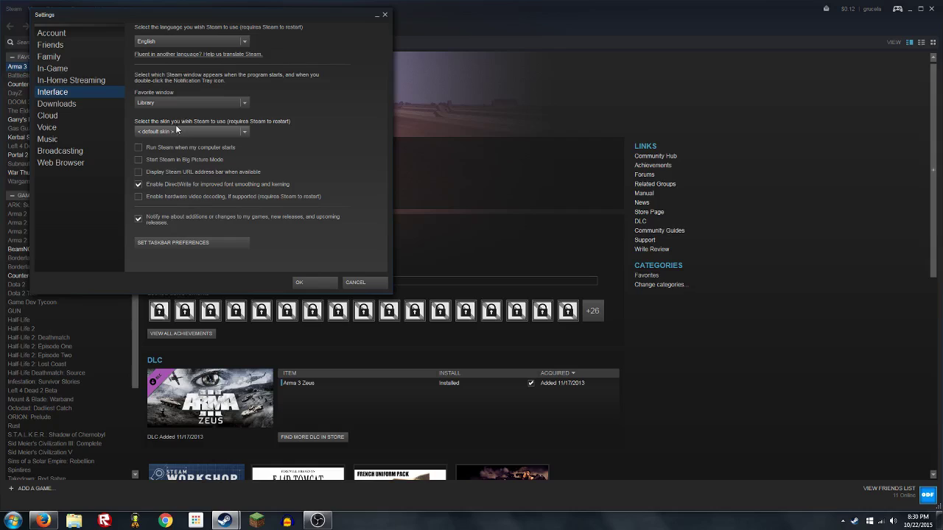
click(156, 133)
click(176, 155)
click(312, 287)
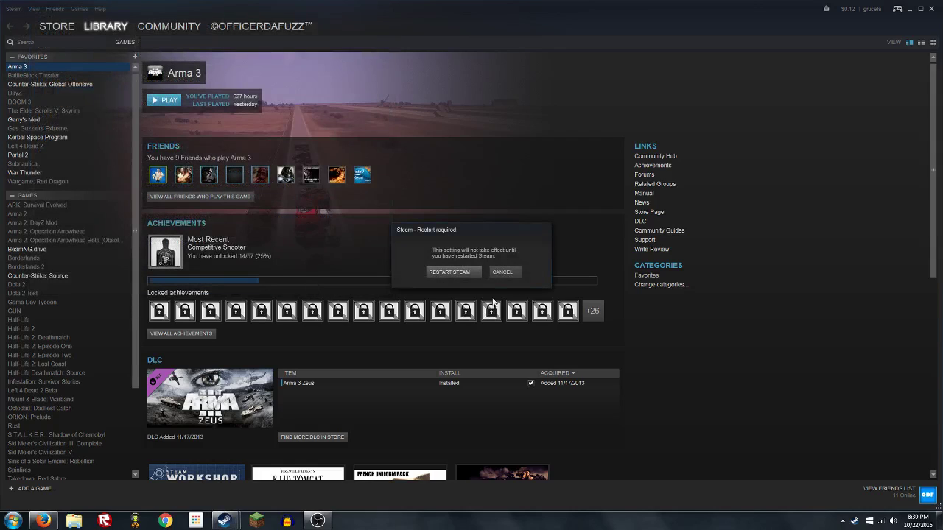
click(462, 273)
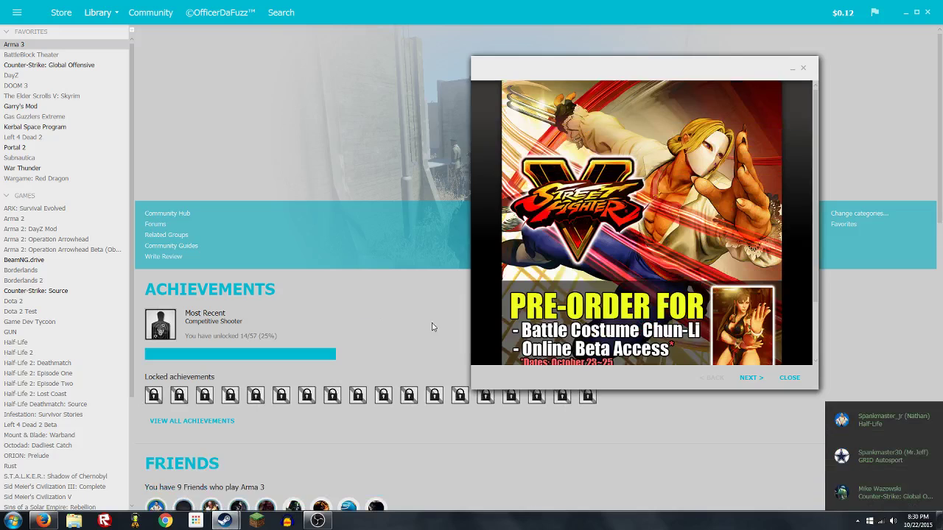
Close the promotional popup once Steam relaunches with the teal Air skin.
click(789, 377)
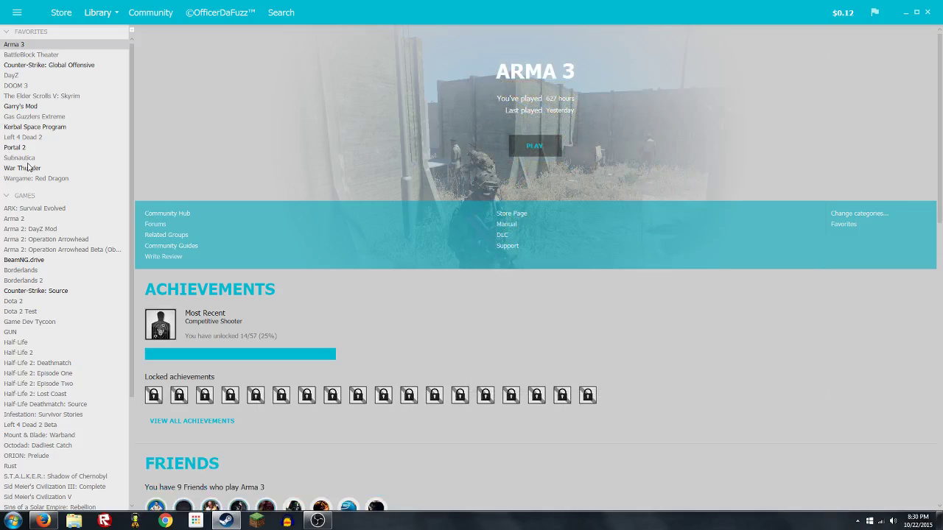
scroll(28, 167, down, 5)
scroll(28, 167, up, 5)
scroll(778, 251, down, 4)
scroll(704, 246, down, 2)
scroll(704, 246, up, 6)
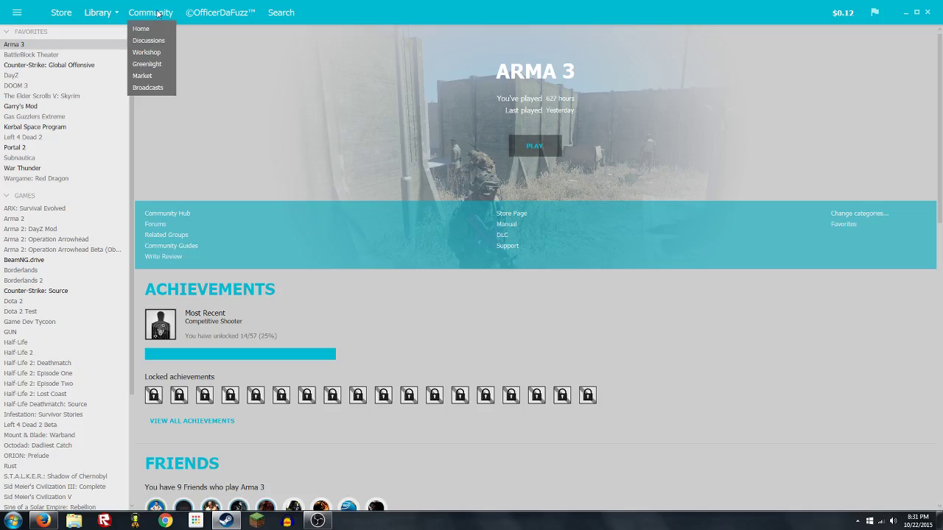
scroll(165, 345, down, 2)
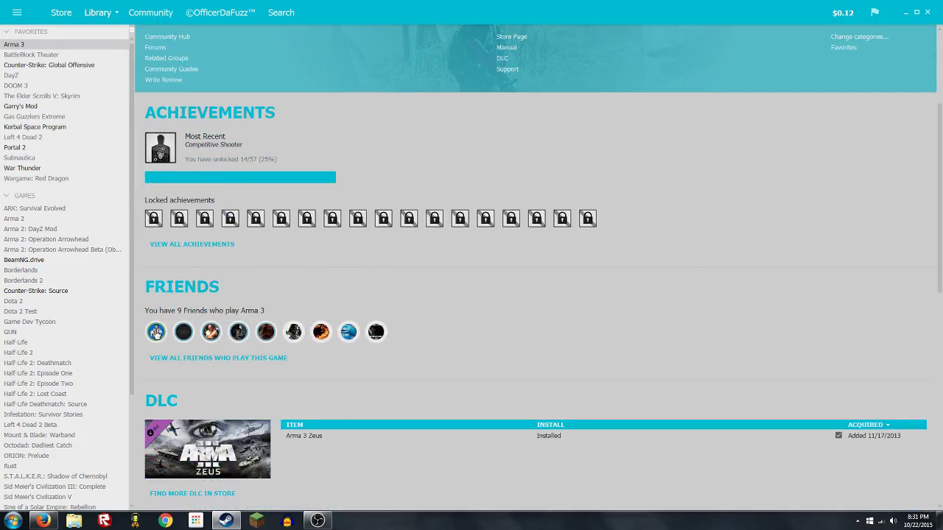
scroll(235, 322, down, 2)
scroll(236, 322, down, 4)
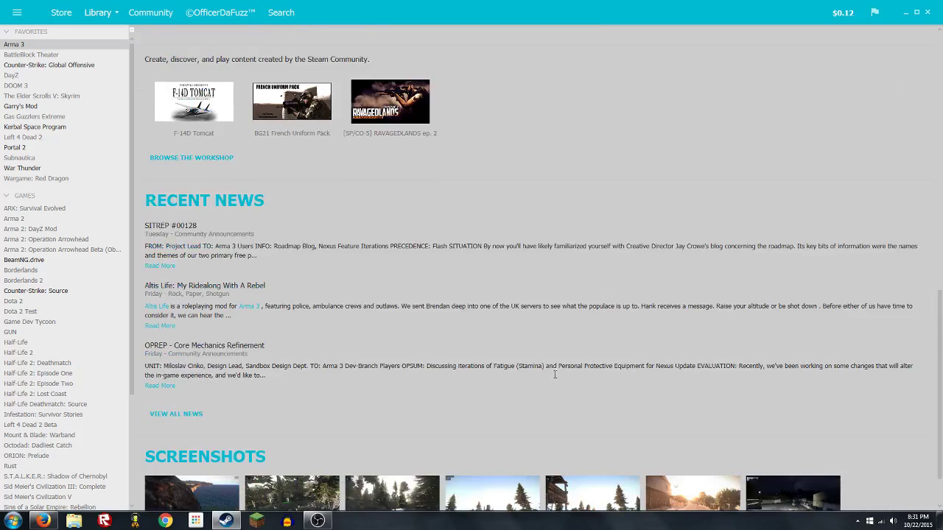
scroll(80, 414, down, 4)
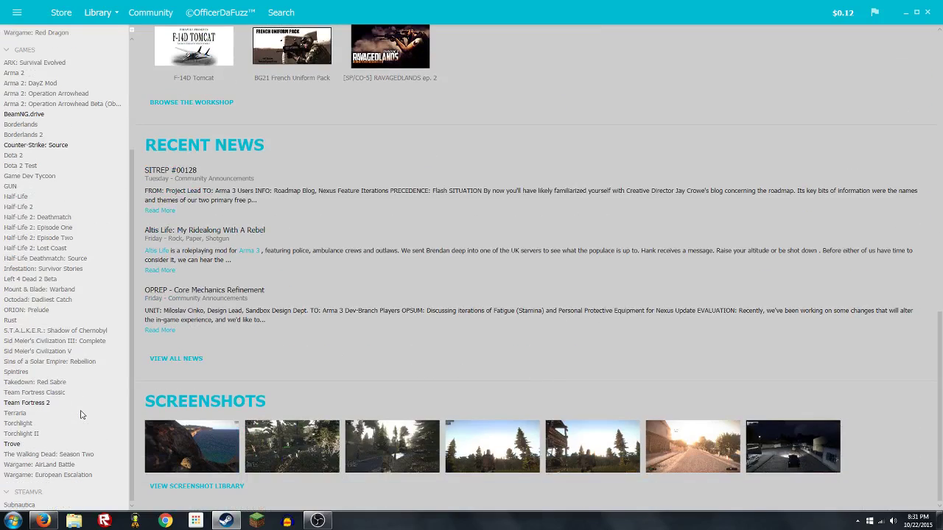
scroll(81, 414, up, 4)
scroll(157, 395, up, 8)
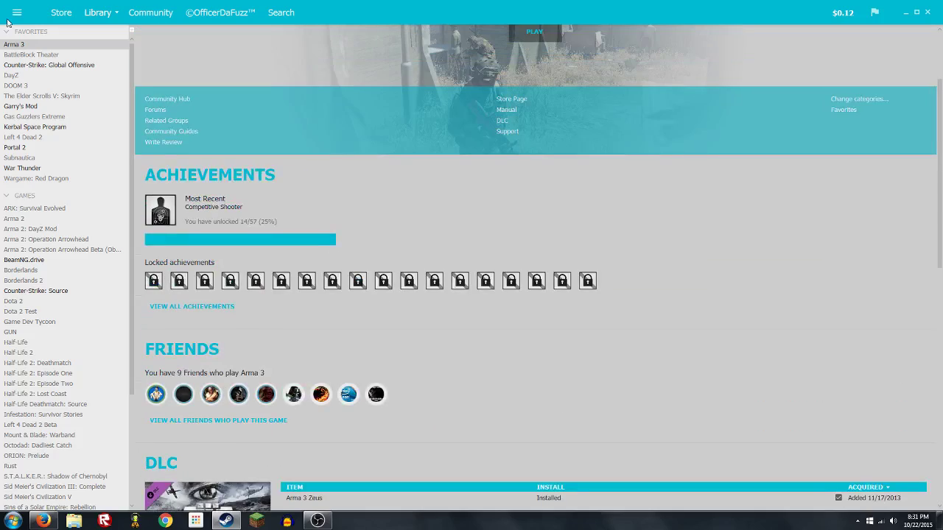
click(16, 12)
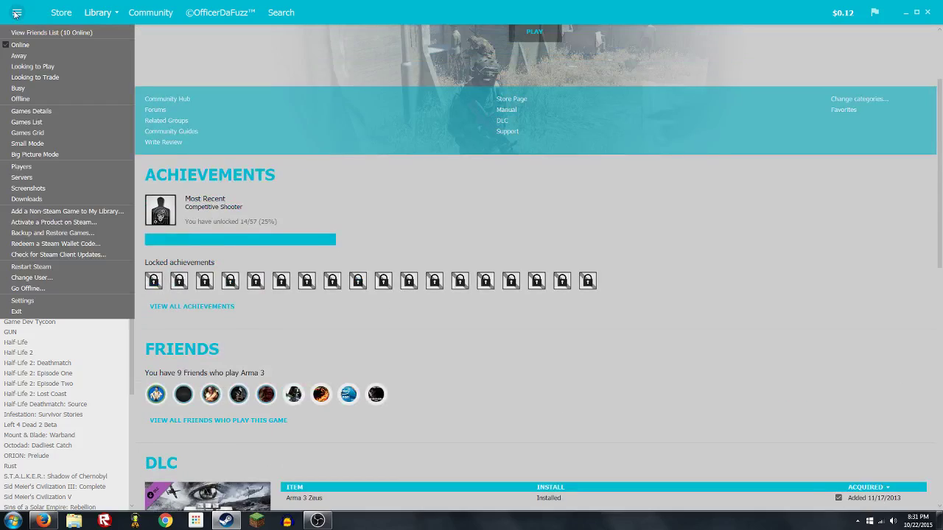
click(51, 32)
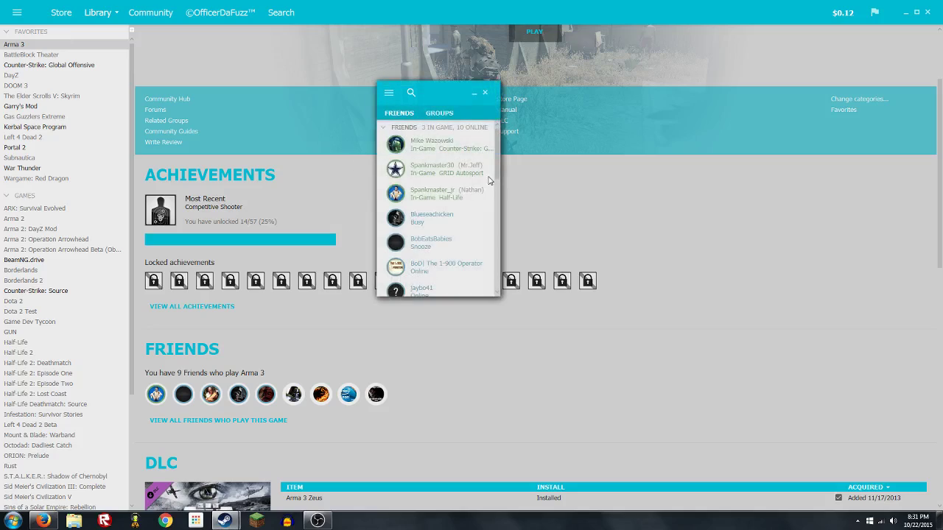
scroll(482, 183, down, 4)
scroll(480, 186, up, 6)
click(486, 95)
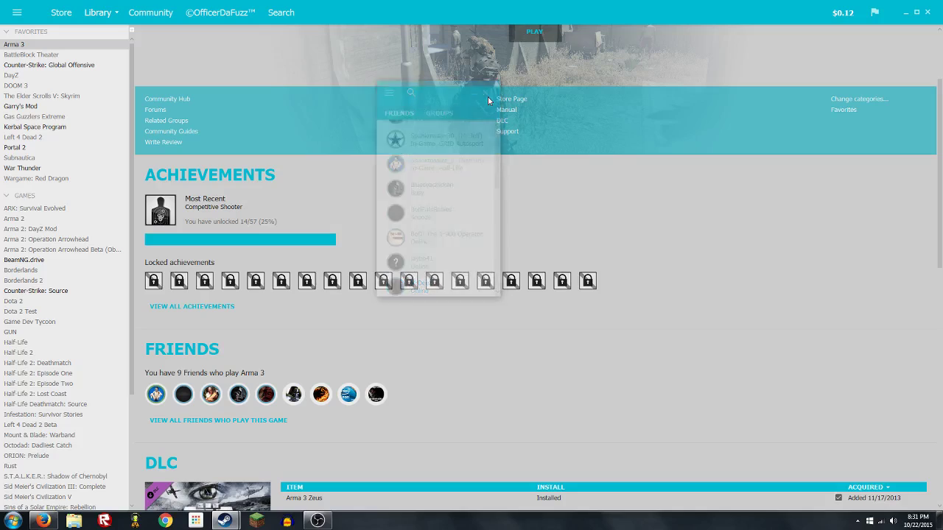
click(17, 13)
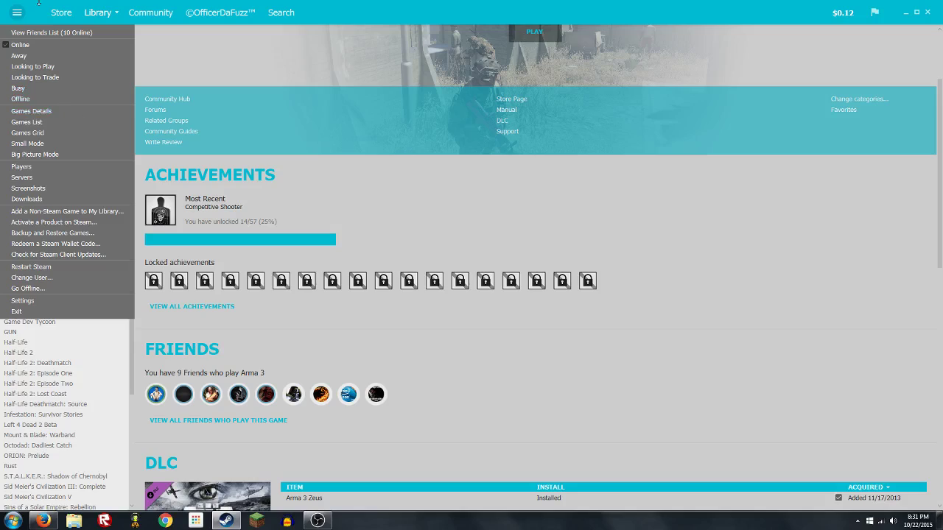
click(27, 14)
click(18, 14)
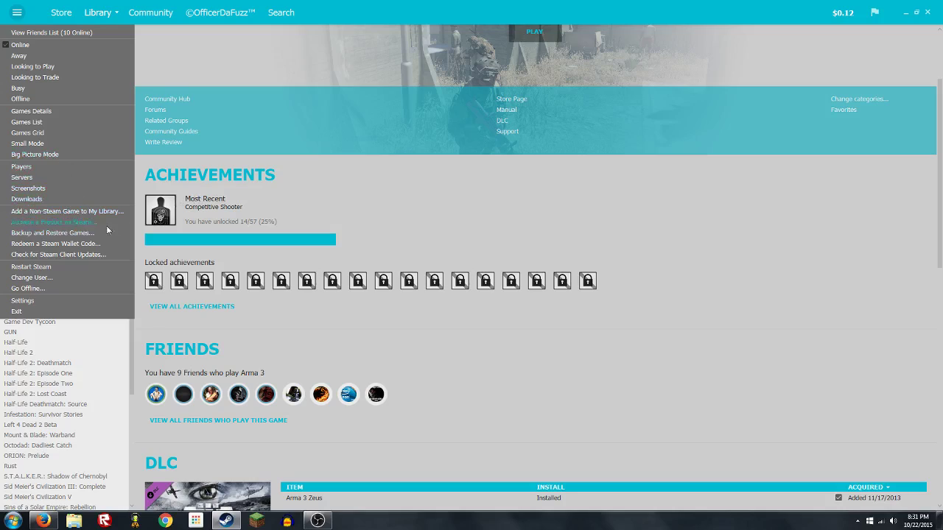
click(16, 13)
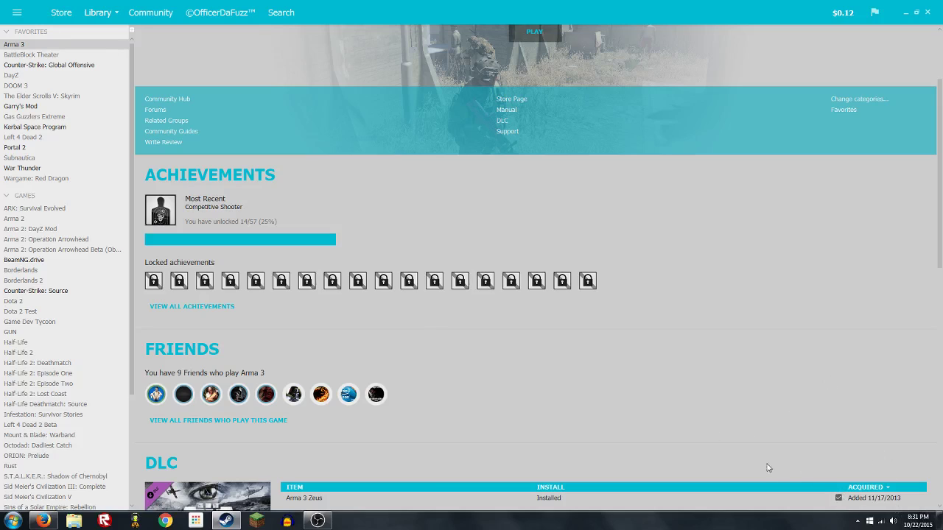
click(61, 12)
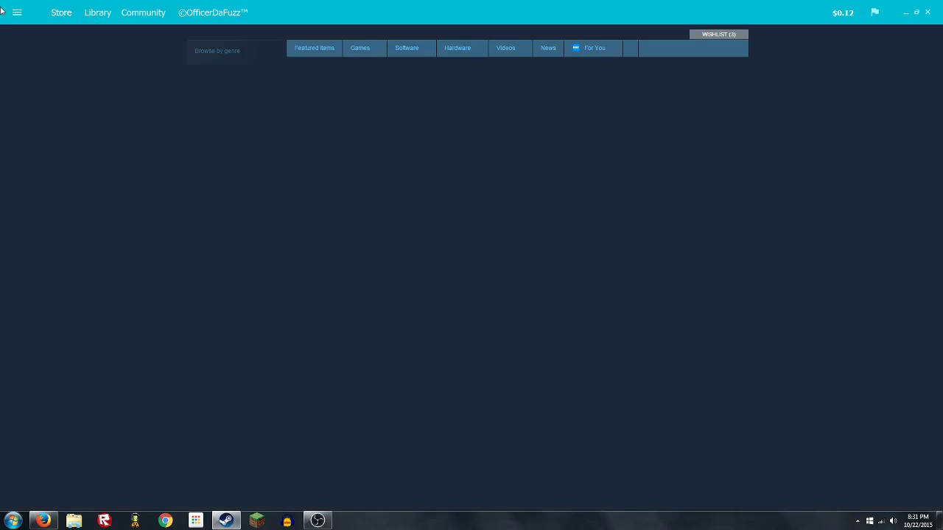
mouse_move(90, 12)
scroll(212, 206, down, 2)
scroll(229, 244, up, 2)
mouse_move(136, 21)
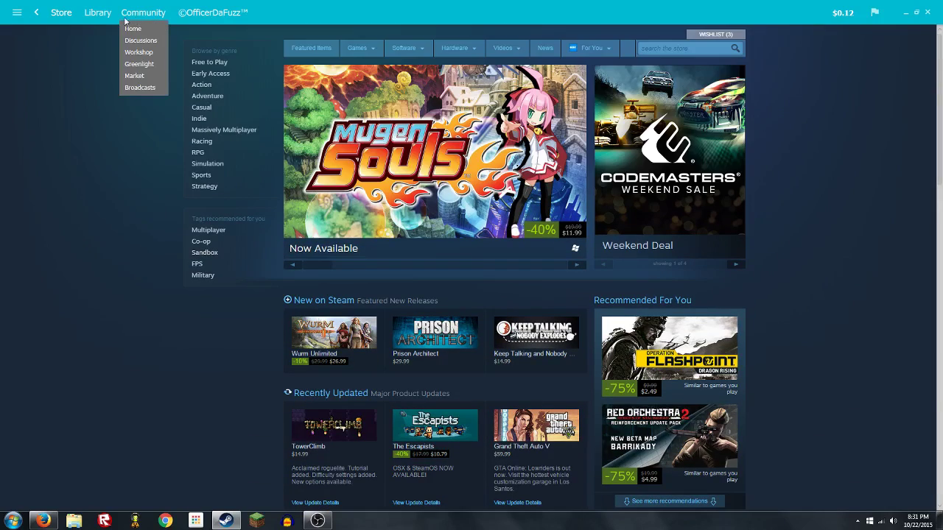
click(103, 14)
click(116, 16)
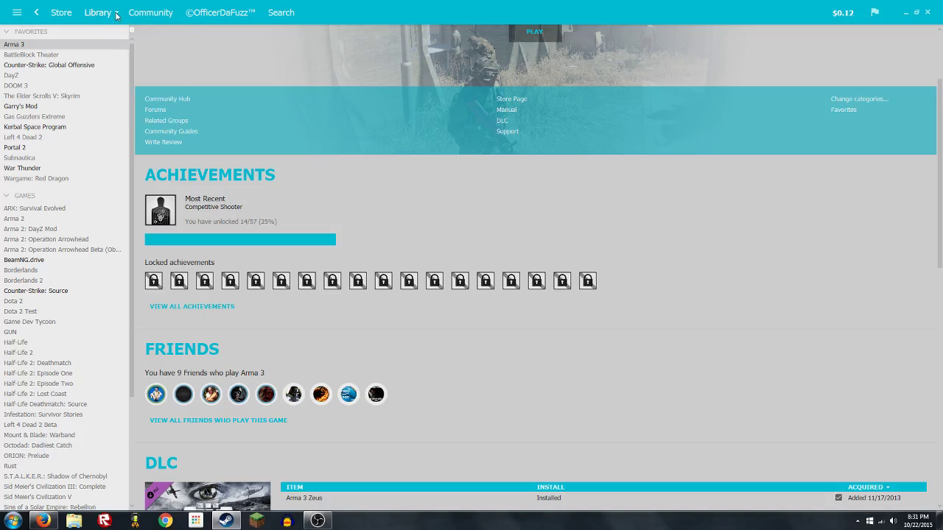
click(215, 16)
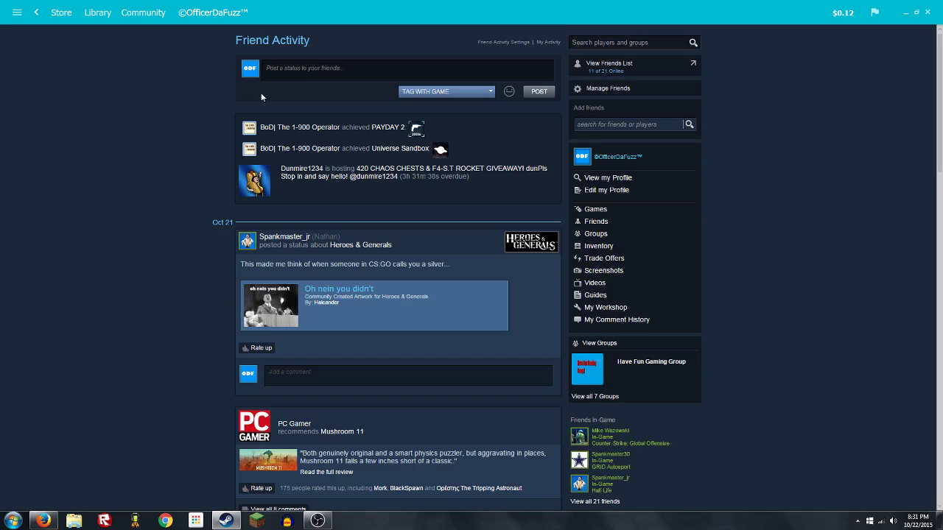
mouse_move(243, 9)
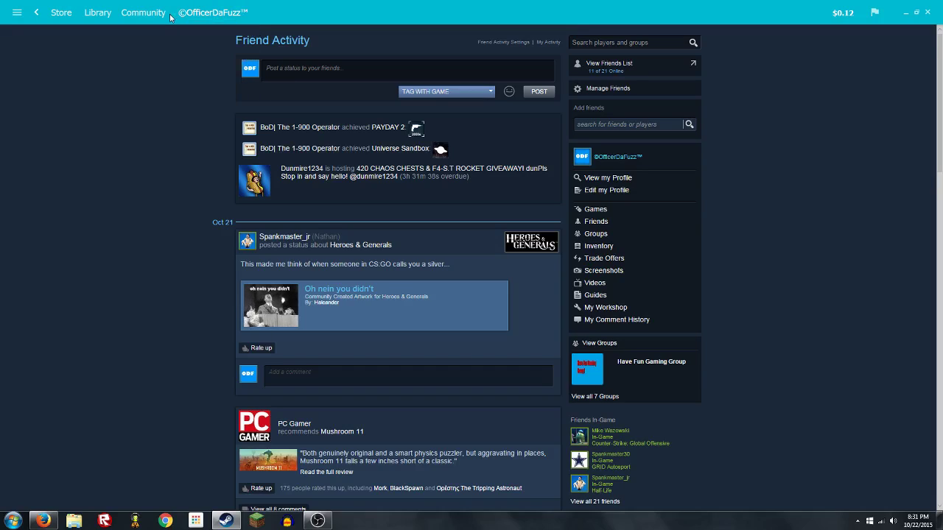
click(95, 13)
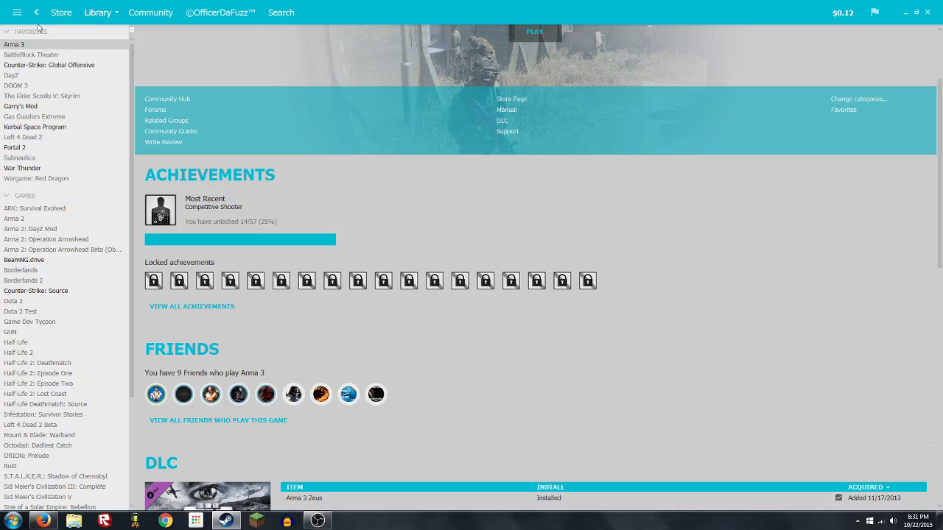
scroll(433, 197, up, 2)
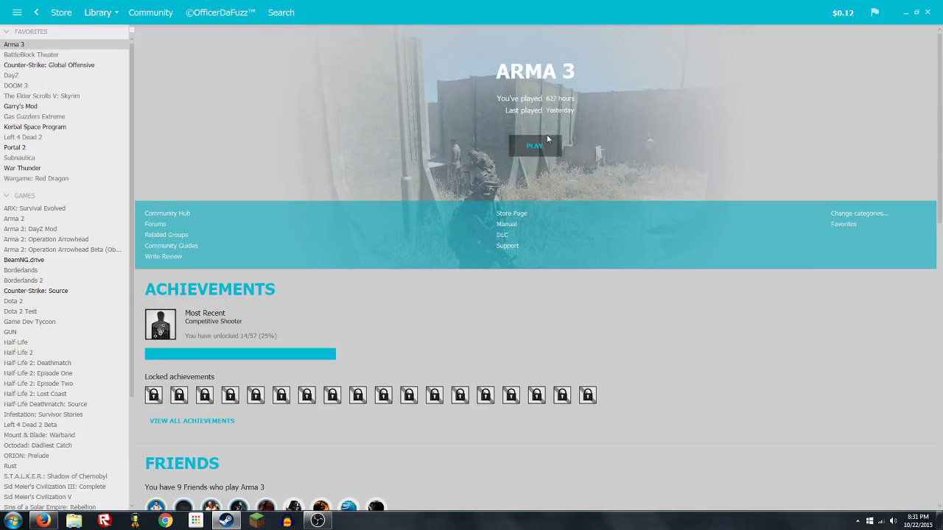
scroll(243, 284, down, 1)
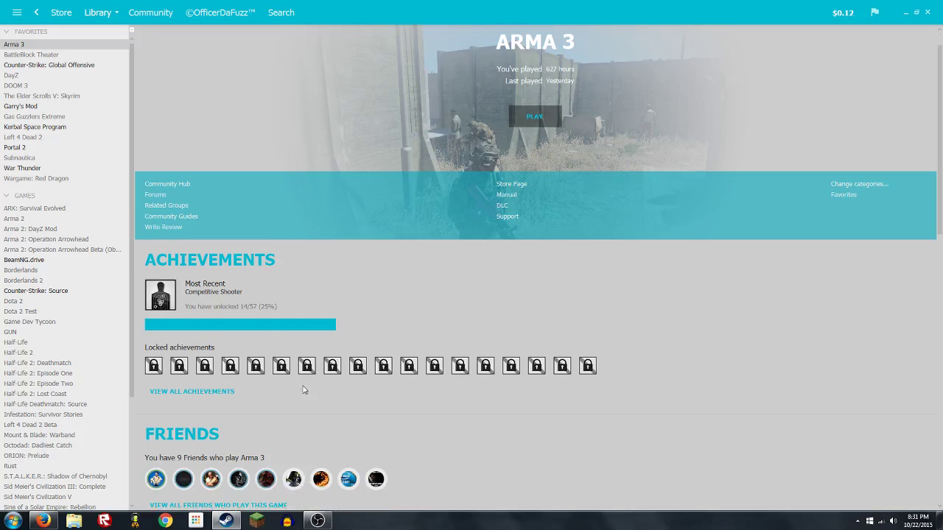
scroll(630, 295, down, 5)
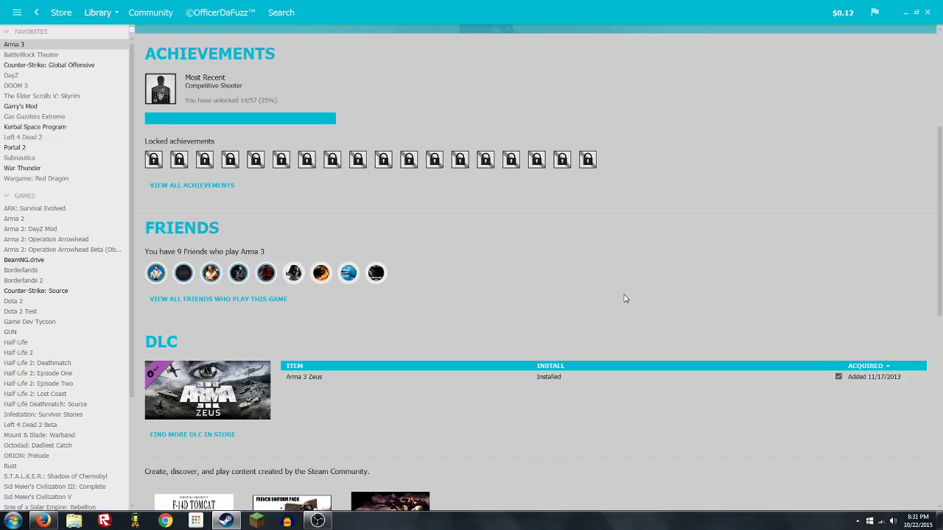
scroll(624, 298, down, 8)
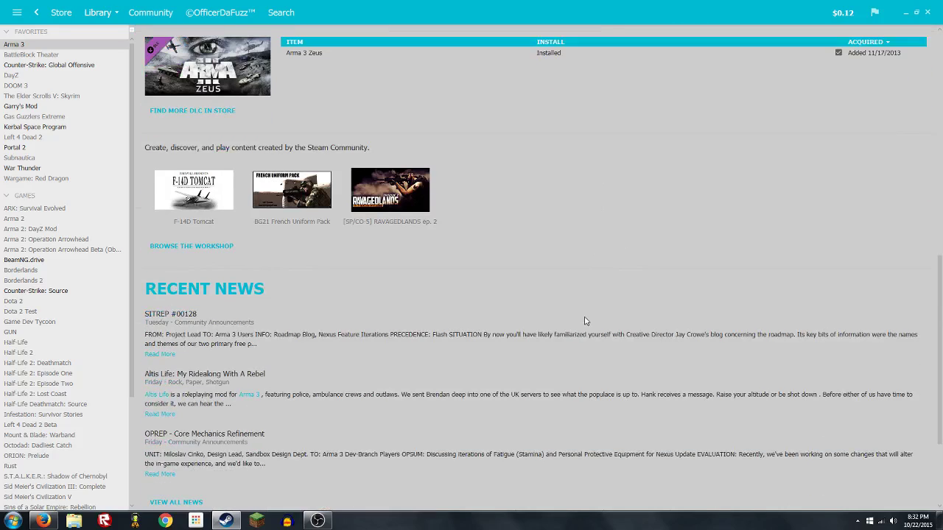
scroll(586, 322, down, 4)
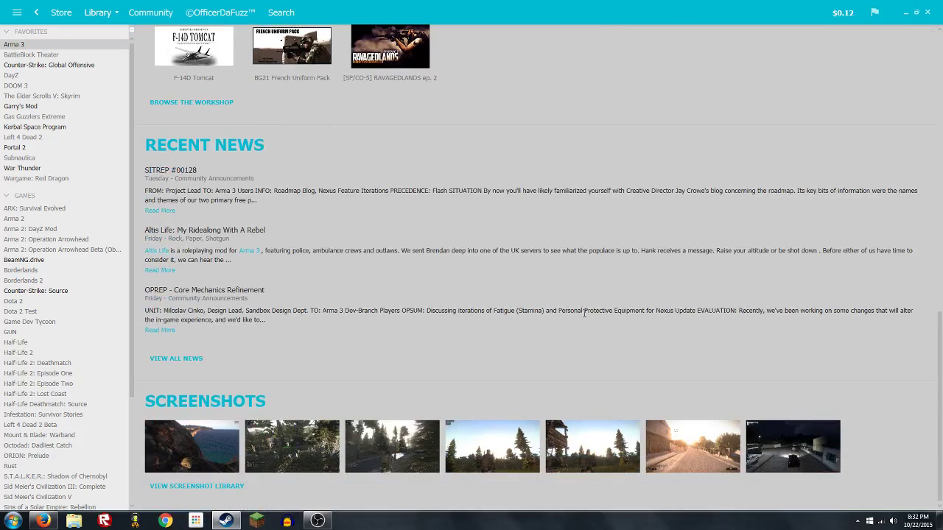